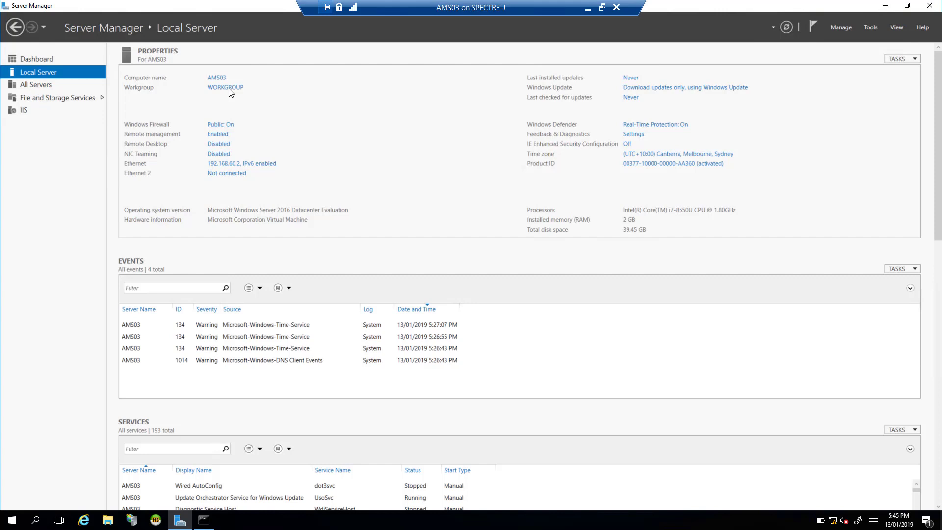
Ping 192.168.60.11 and js.com from Command Prompt, confirming both reply with 0% loss.
{"action": "left_click", "coordinate": [212, 526]}
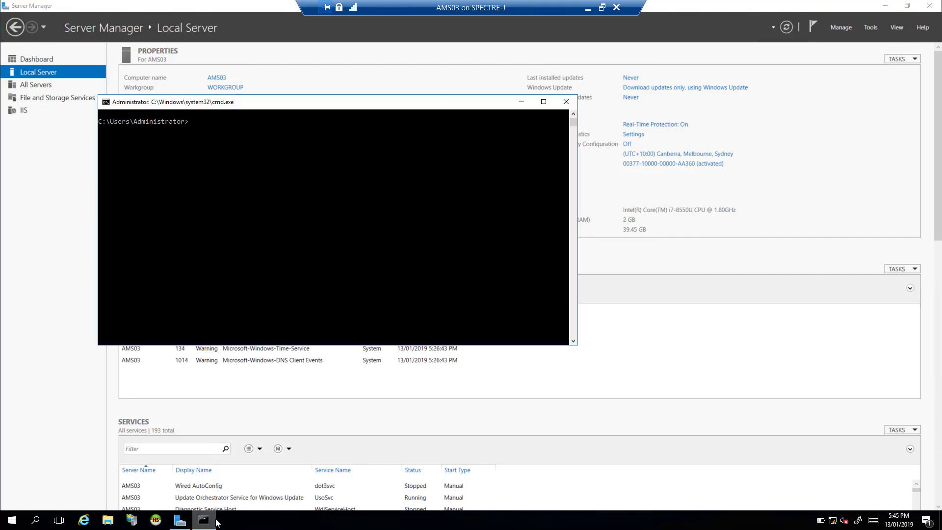
{"action": "left_click", "coordinate": [237, 155]}
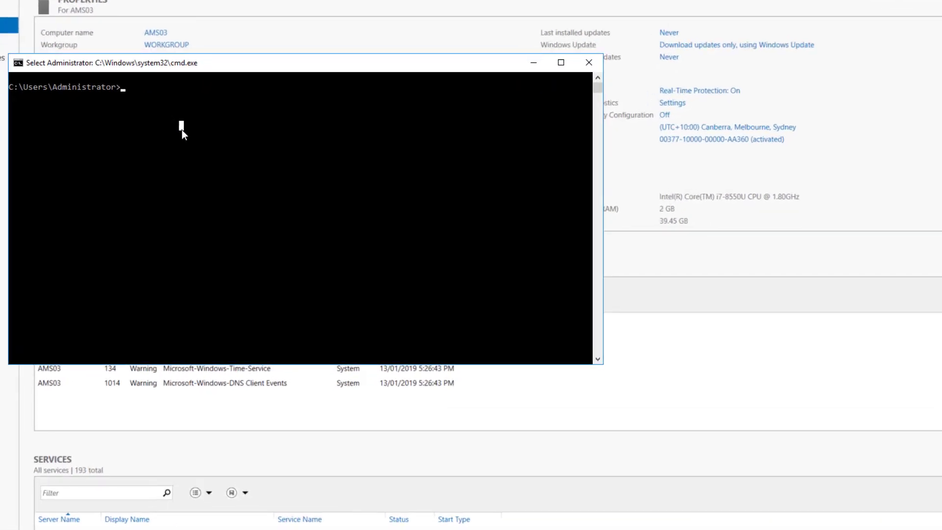
{"action": "key", "text": "Escape"}
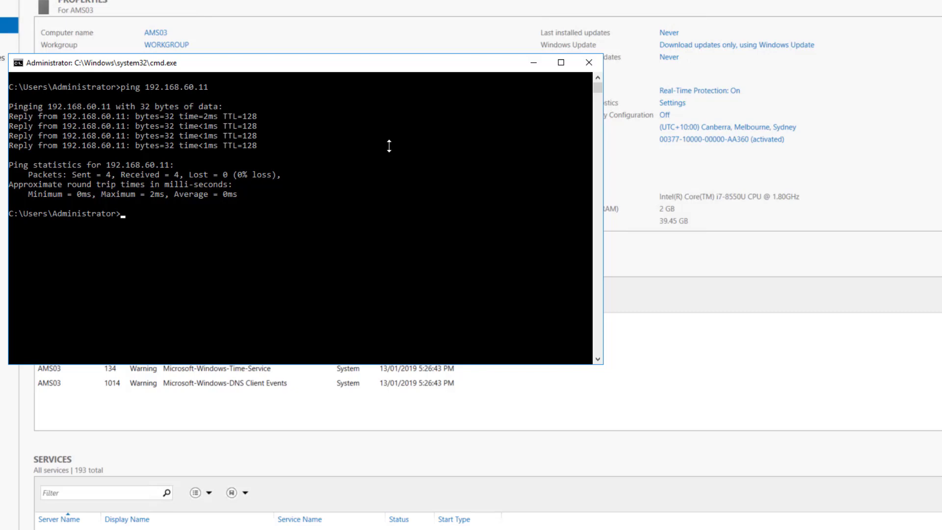
{"action": "type", "text": "ping js.com"}
{"action": "key", "text": "Return"}
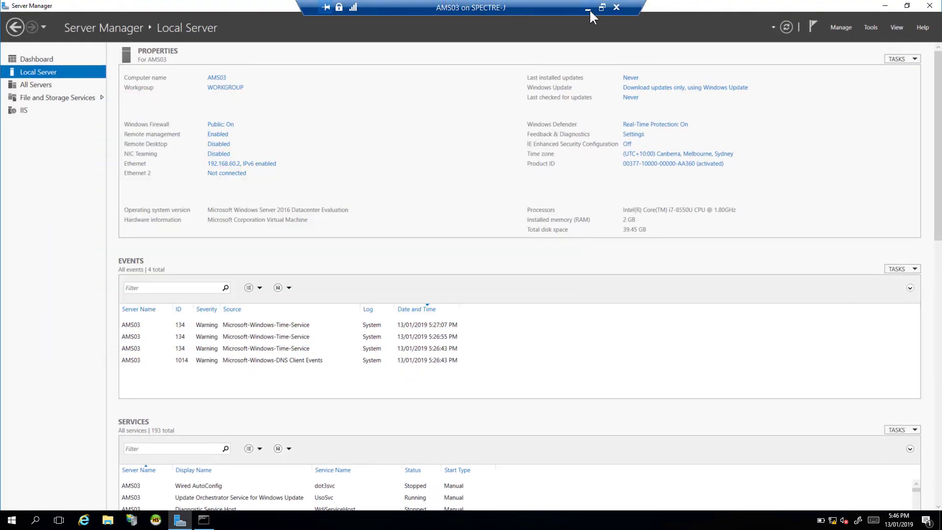
Switch to the JS-DC01 session and view Server Manager's Local Server page for js.com.
{"action": "left_click", "coordinate": [588, 9]}
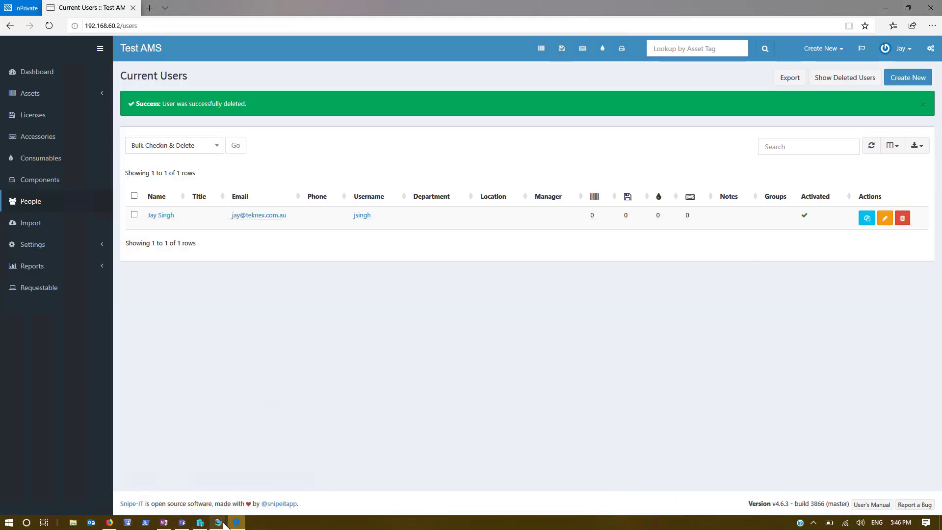
{"action": "left_click", "coordinate": [219, 522]}
{"action": "left_click", "coordinate": [180, 485]}
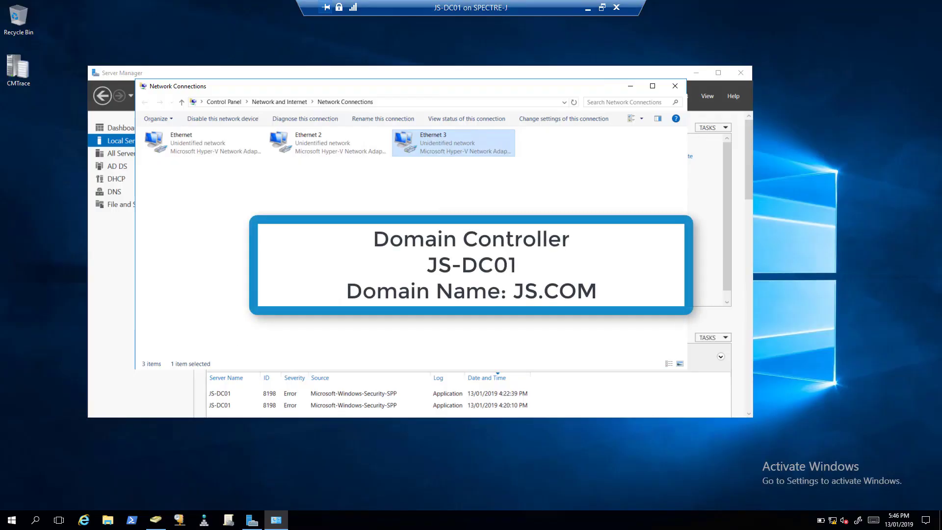
{"action": "left_click", "coordinate": [631, 88]}
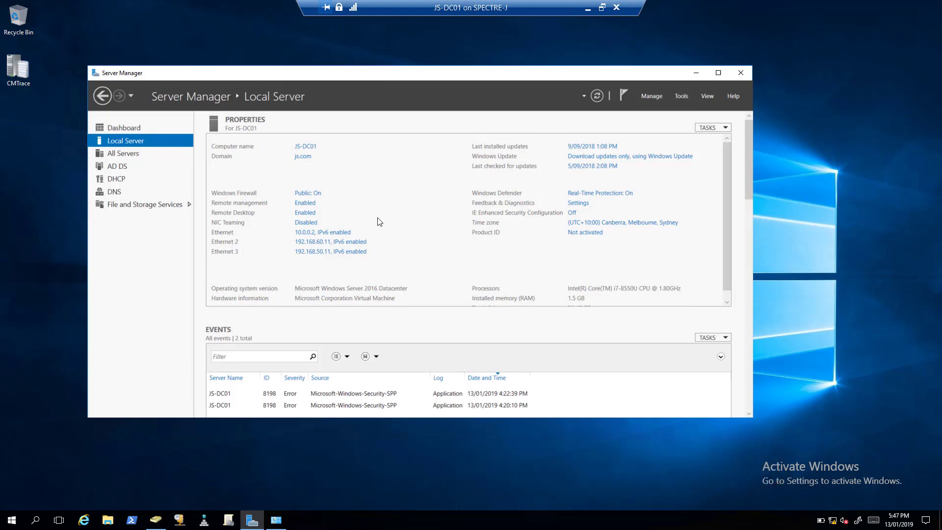
Return to Snipe-IT and go to the LDAP/AD settings from the Admin settings.
{"action": "left_click", "coordinate": [587, 10]}
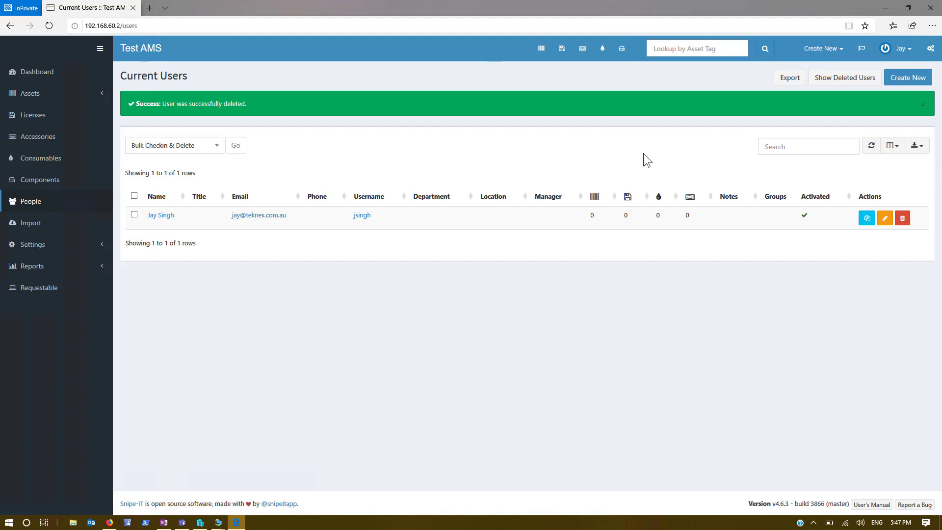
{"action": "left_click", "coordinate": [933, 49]}
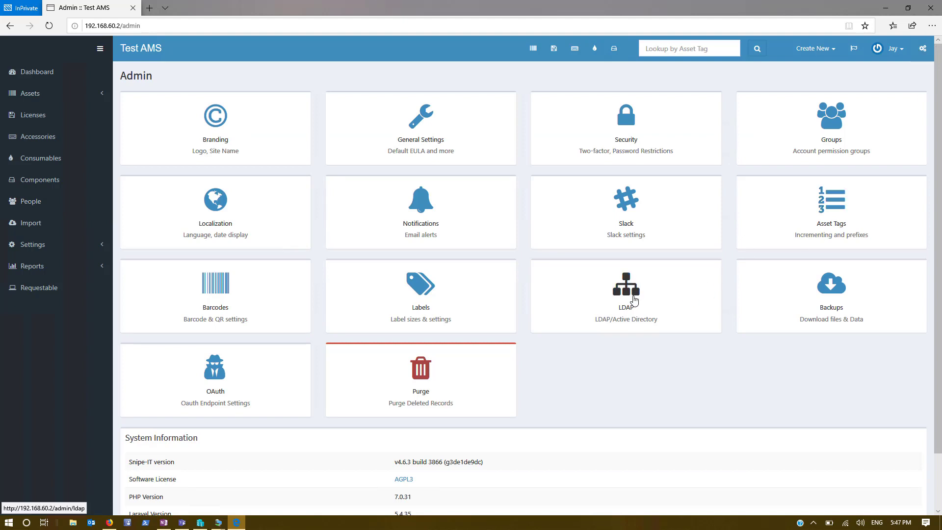
{"action": "left_click", "coordinate": [635, 299]}
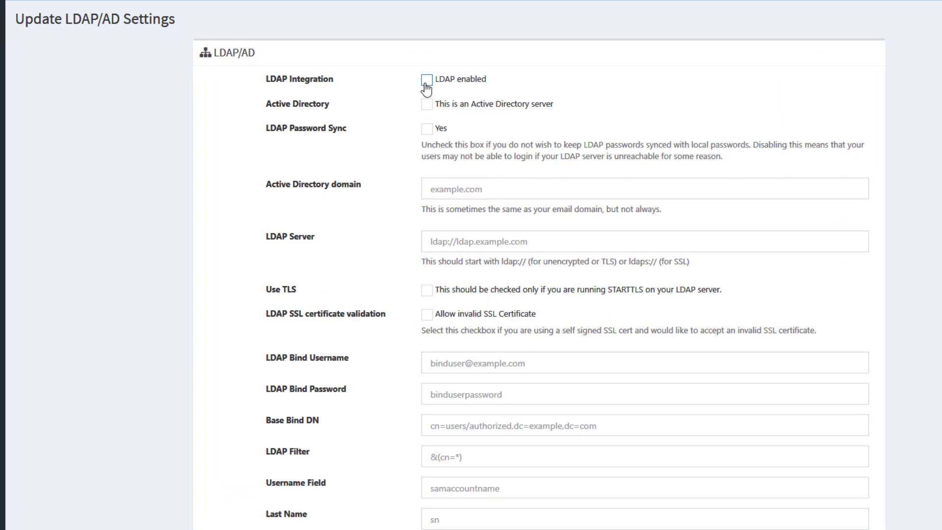
Enable LDAP integration, Active Directory server, and LDAP Password Sync.
{"action": "left_click", "coordinate": [426, 82]}
{"action": "left_click", "coordinate": [426, 104]}
{"action": "left_click", "coordinate": [426, 129]}
Enter js.com as the Active Directory domain and ldap://js.com as the LDAP Server.
{"action": "left_click", "coordinate": [465, 179]}
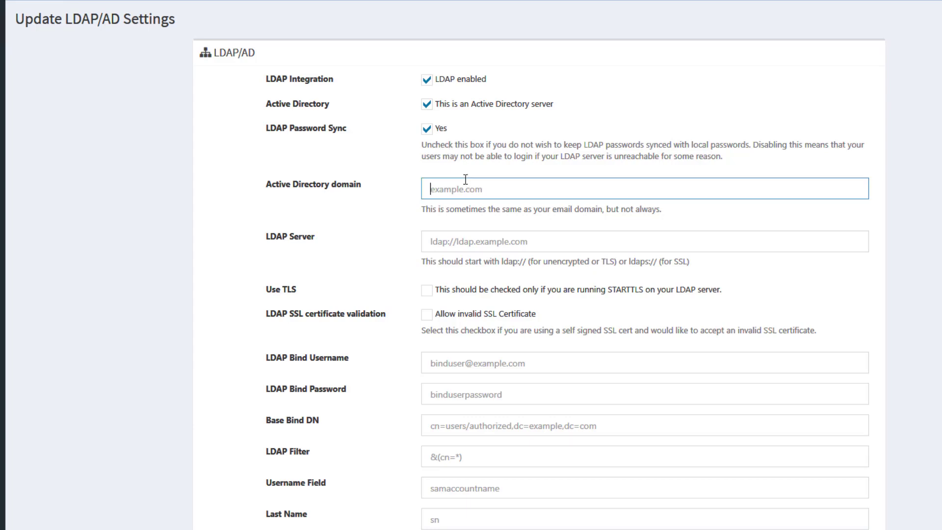
{"action": "type", "text": "js.com"}
{"action": "left_click", "coordinate": [439, 243]}
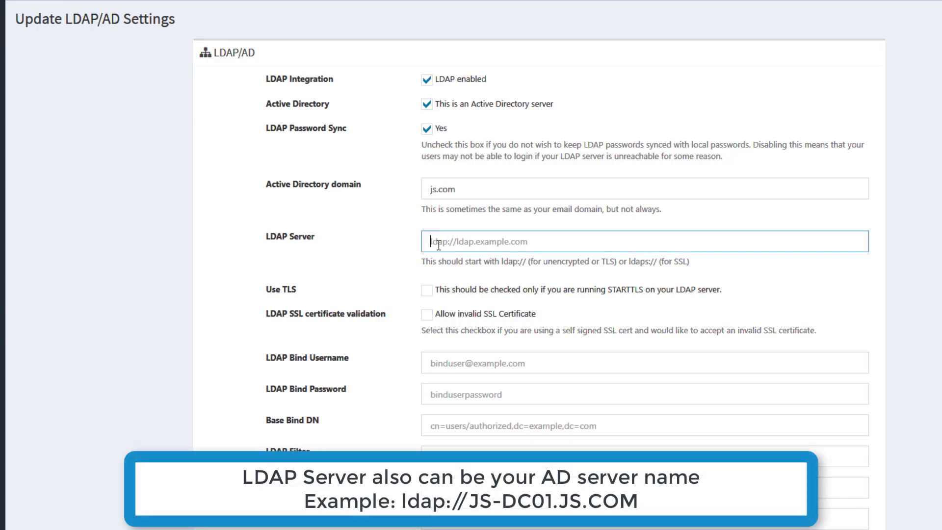
{"action": "type", "text": "ldap://js.com"}
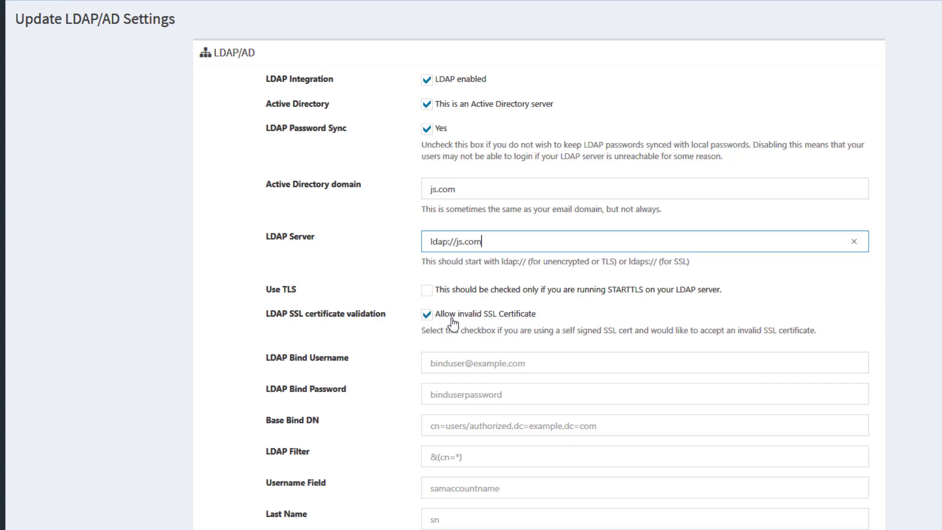
Set the LDAP bind username to the domain administrator account and paste its bind password.
{"action": "left_click", "coordinate": [251, 341]}
{"action": "scroll", "coordinate": [474, 267], "scroll_direction": "down", "scroll_amount": 2}
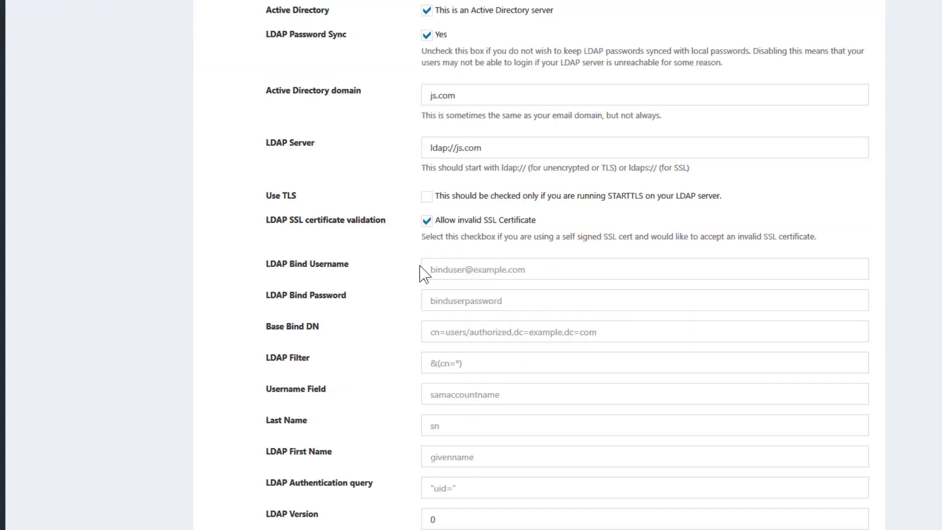
{"action": "left_click", "coordinate": [459, 263]}
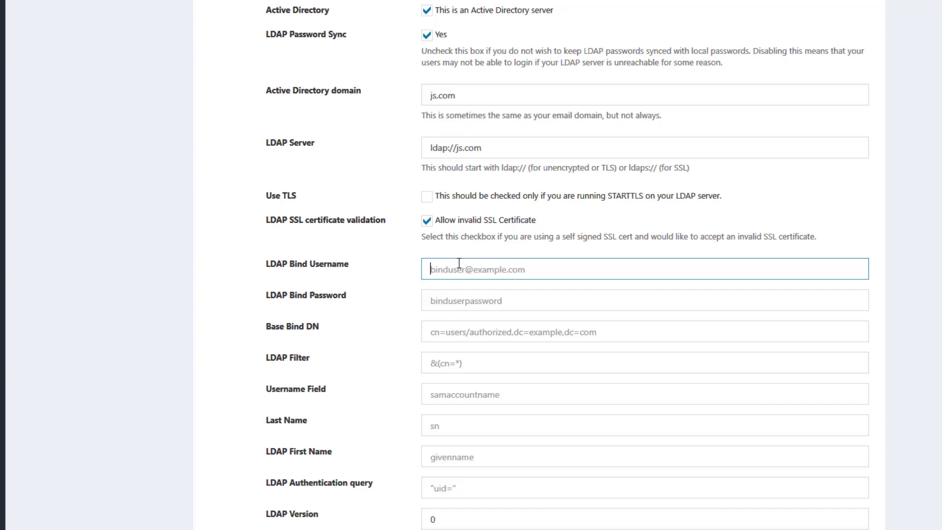
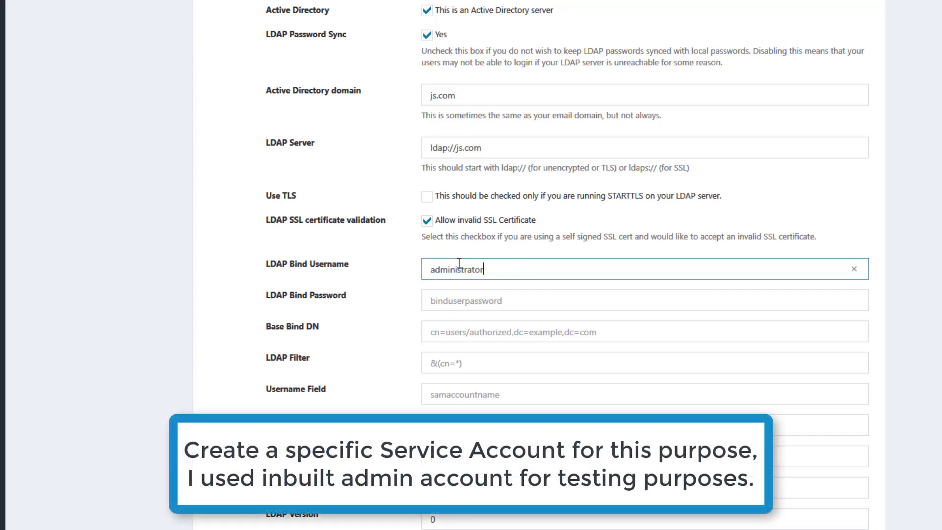
{"action": "left_click", "coordinate": [484, 295]}
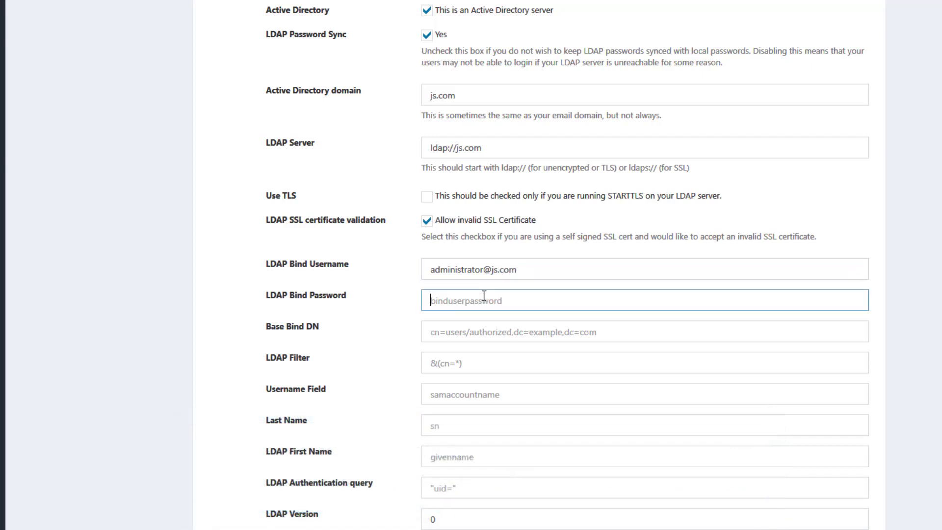
{"action": "key", "text": "ctrl+v"}
{"action": "left_click", "coordinate": [484, 327]}
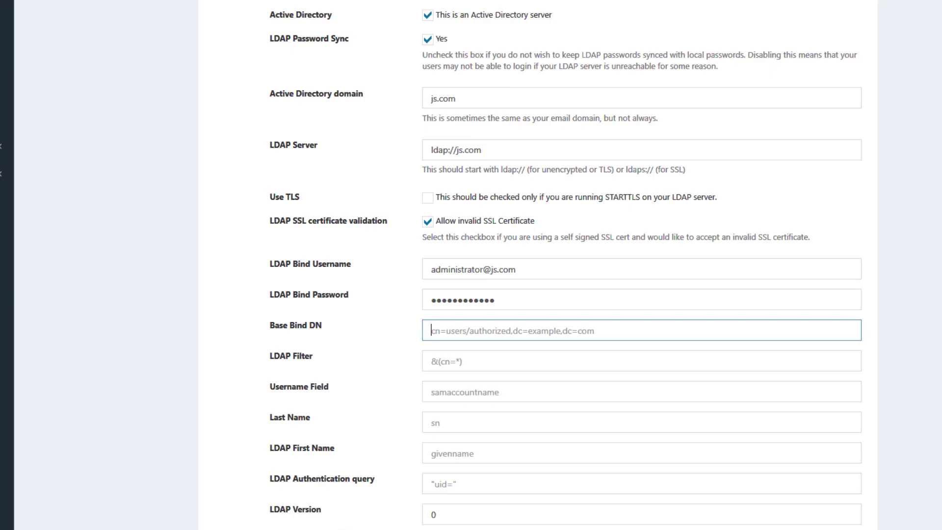
In Active Directory Users and Computers, expand JS Users to see All Users and Service Accounts.
{"action": "mouse_move", "coordinate": [220, 524]}
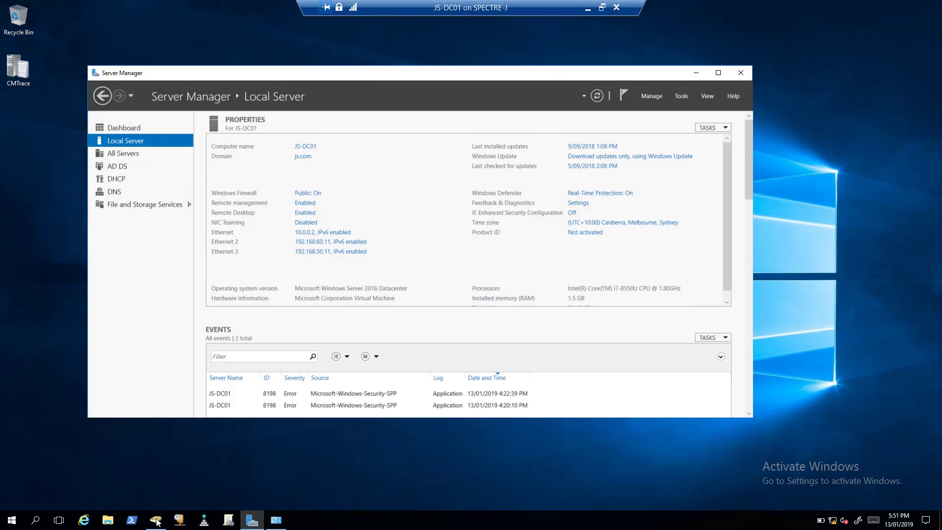
{"action": "left_click", "coordinate": [160, 521]}
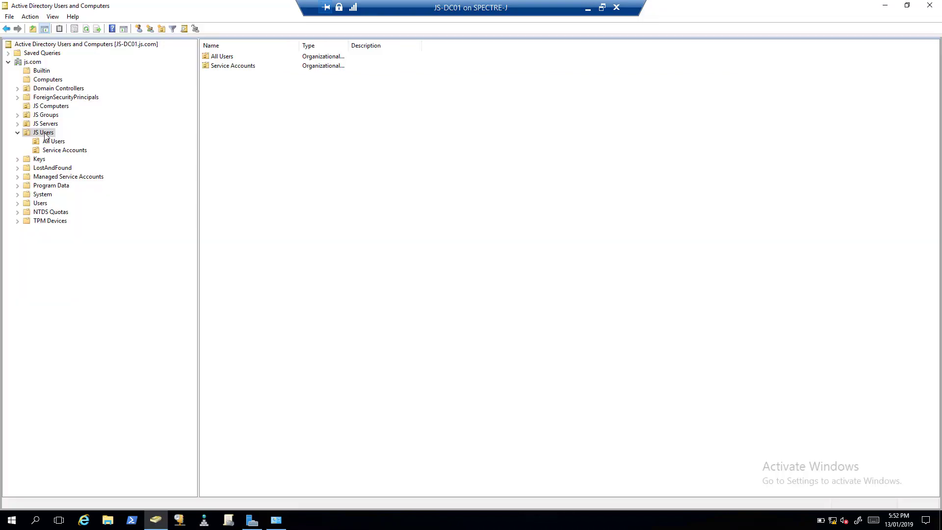
{"action": "left_click", "coordinate": [33, 62]}
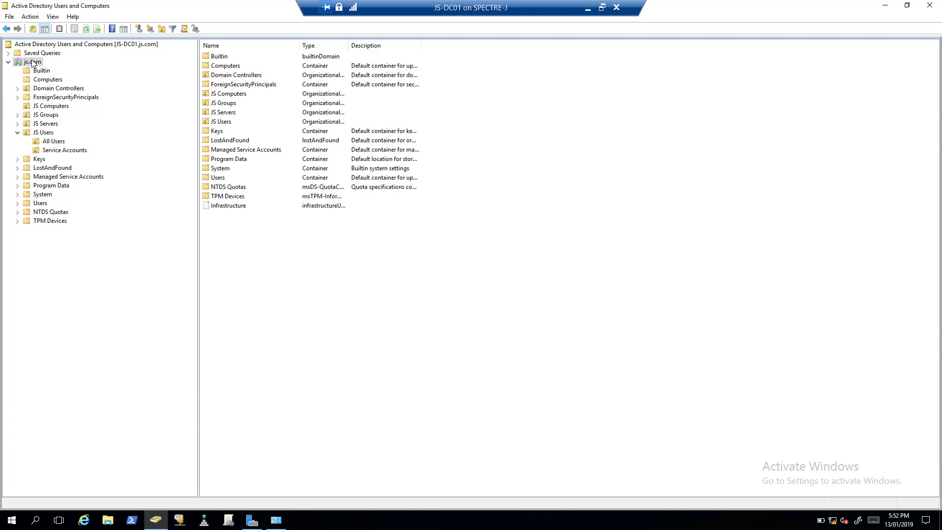
{"action": "left_click_drag", "start_coordinate": [255, 10], "coordinate": [542, 131]}
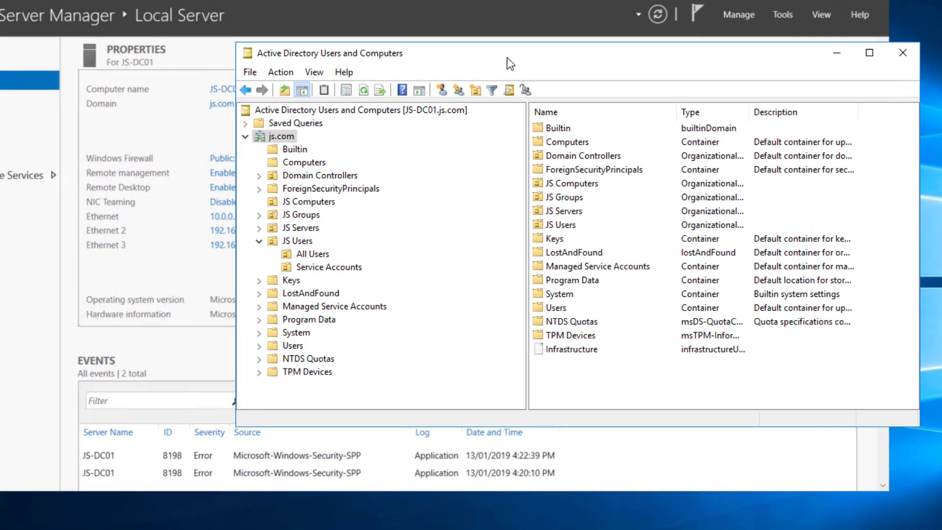
{"action": "left_click_drag", "start_coordinate": [457, 59], "coordinate": [405, 64]}
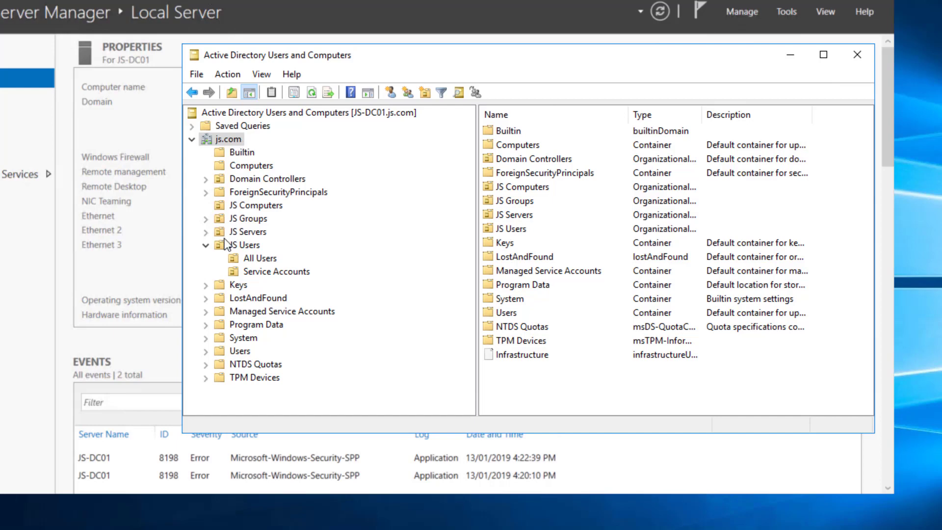
{"action": "left_click", "coordinate": [206, 245]}
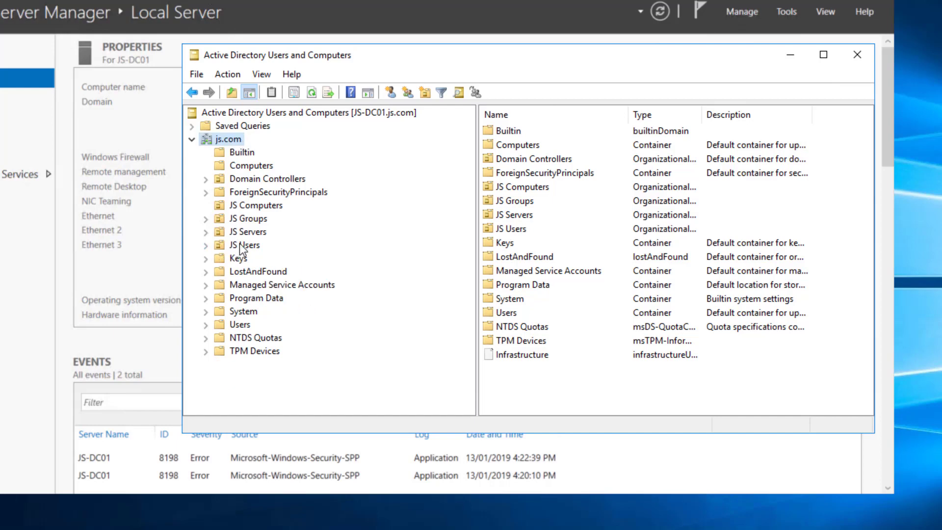
{"action": "left_click", "coordinate": [253, 245]}
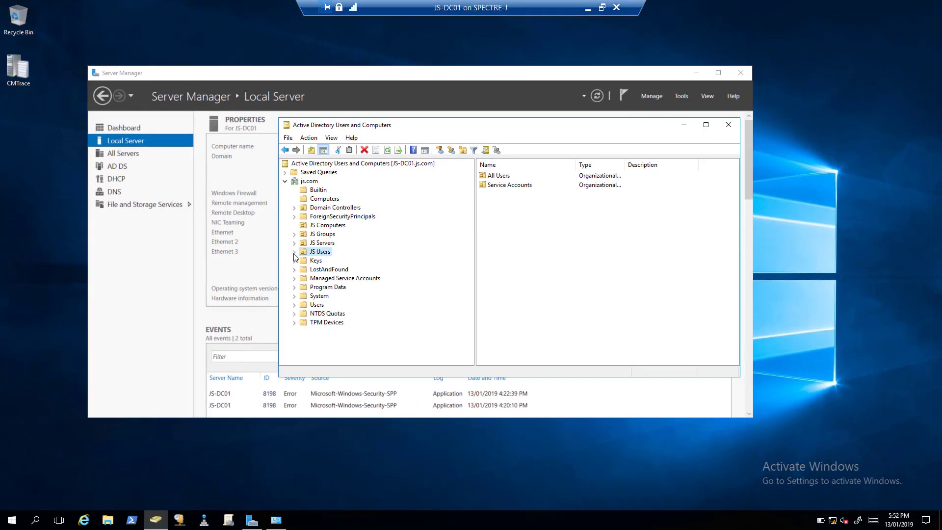
{"action": "double_click", "coordinate": [325, 252]}
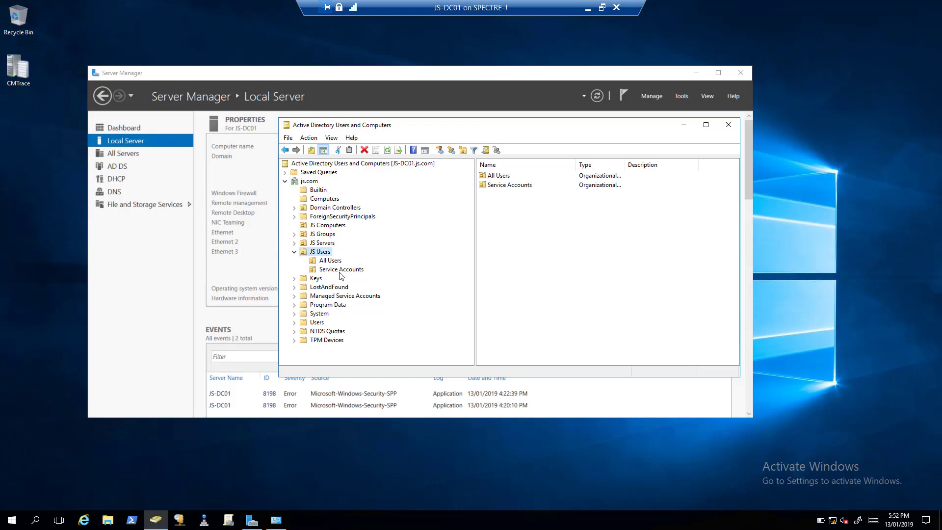
{"action": "left_click", "coordinate": [588, 8]}
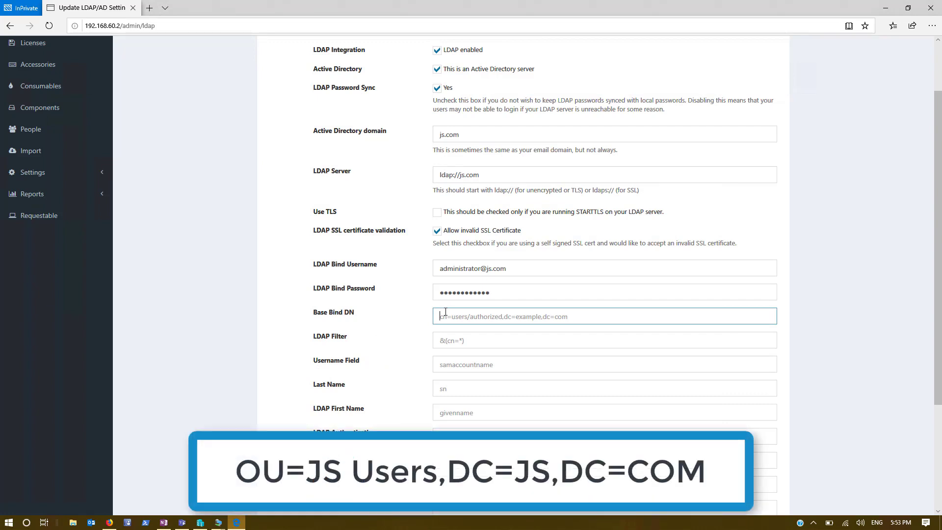
Set Base Bind DN to OU=JS Users,DC=JS,DC=COM and LDAP Filter to &(cn=*).
{"action": "type", "text": "OU=JS Users,DC=JS,DC=COM"}
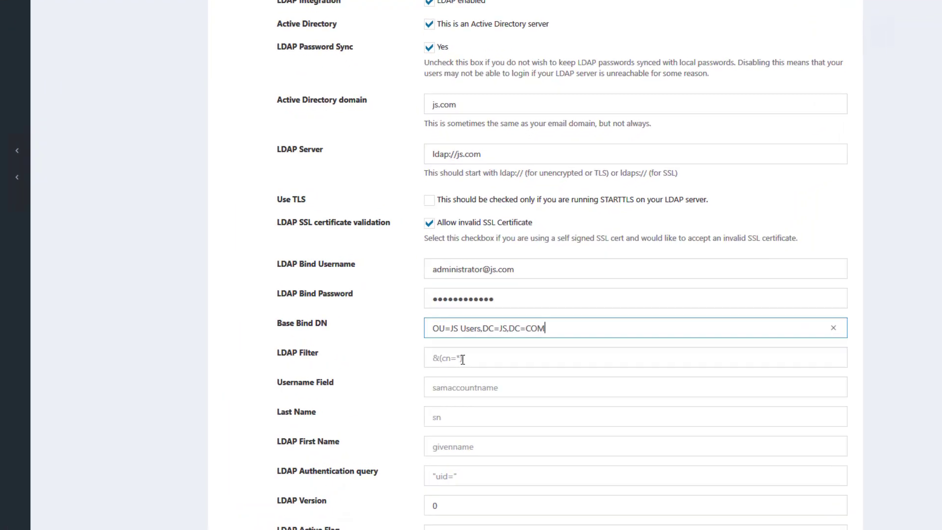
{"action": "left_click", "coordinate": [468, 340]}
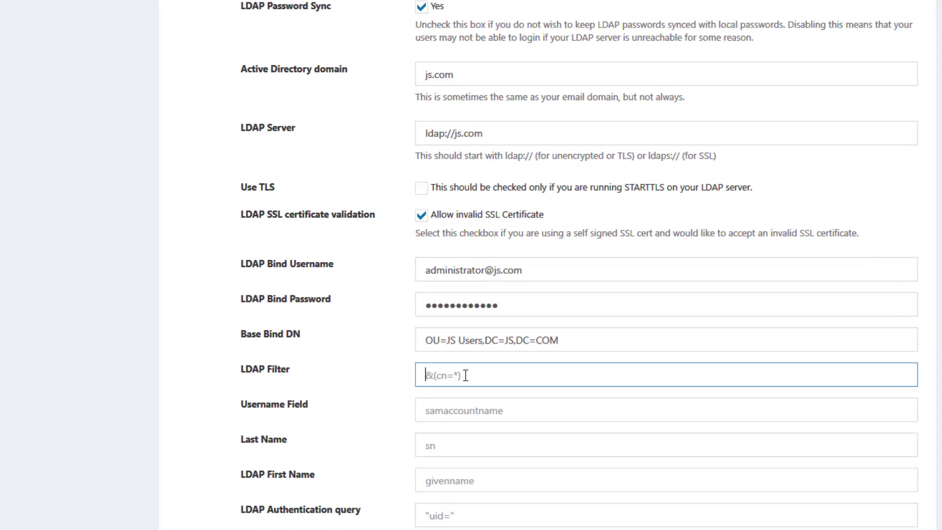
{"action": "type", "text": "&("}
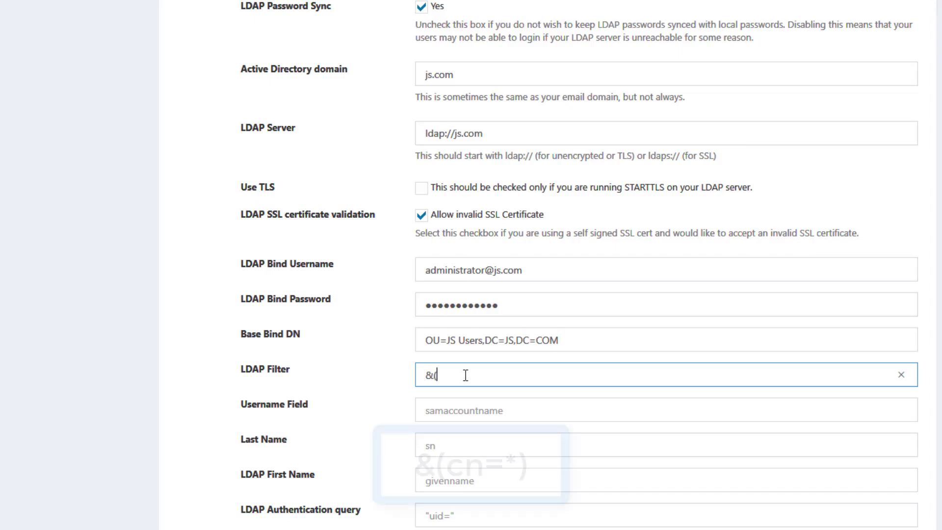
{"action": "type", "text": "cn"}
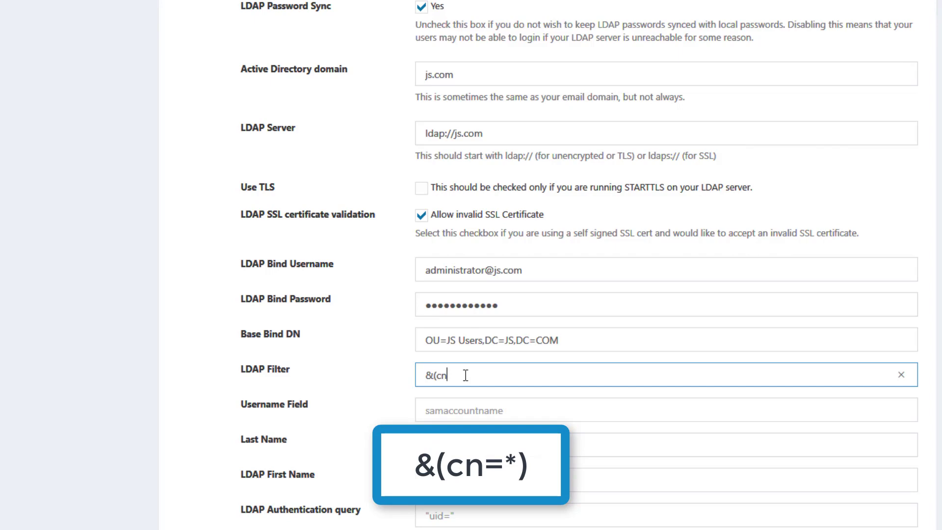
{"action": "type", "text": "=*)"}
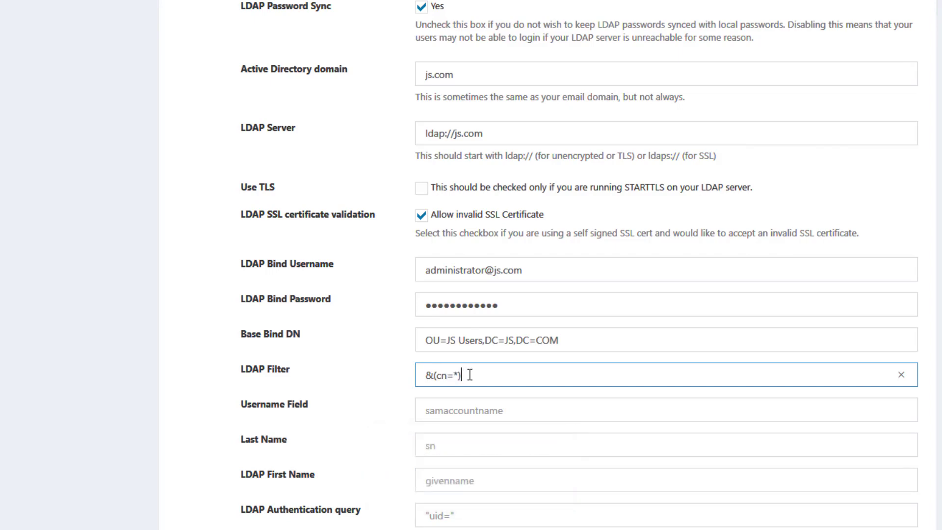
{"action": "left_click_drag", "start_coordinate": [465, 376], "coordinate": [408, 374]}
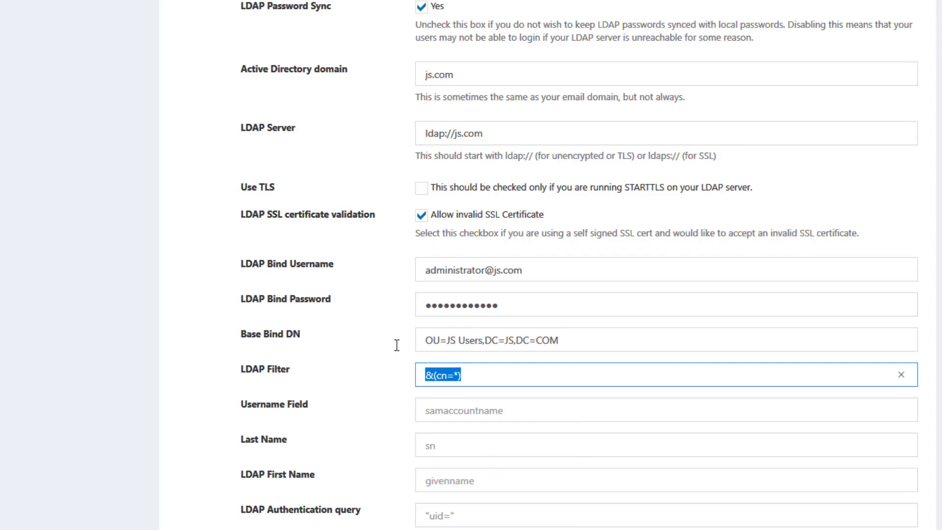
{"action": "left_click", "coordinate": [217, 375]}
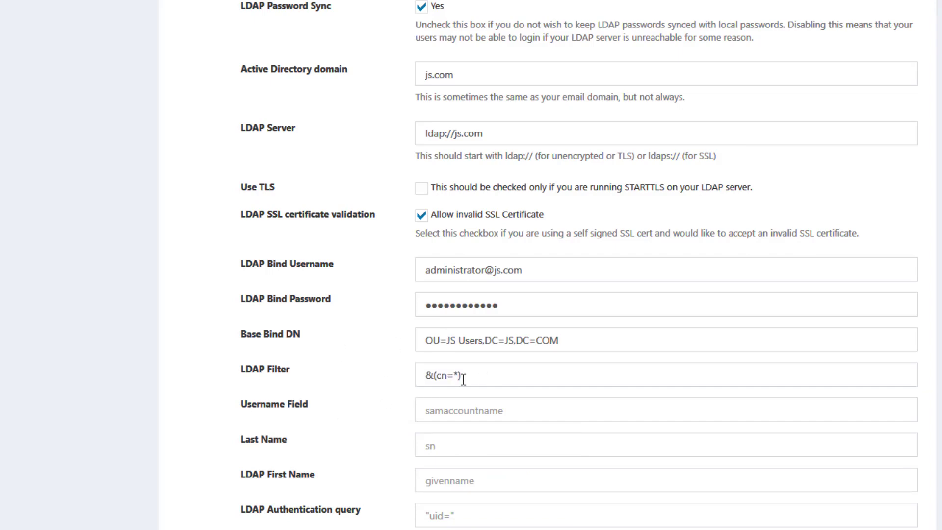
Map Username, Last Name and First Name to samaccountname, sn and givenname.
{"action": "left_click", "coordinate": [447, 413]}
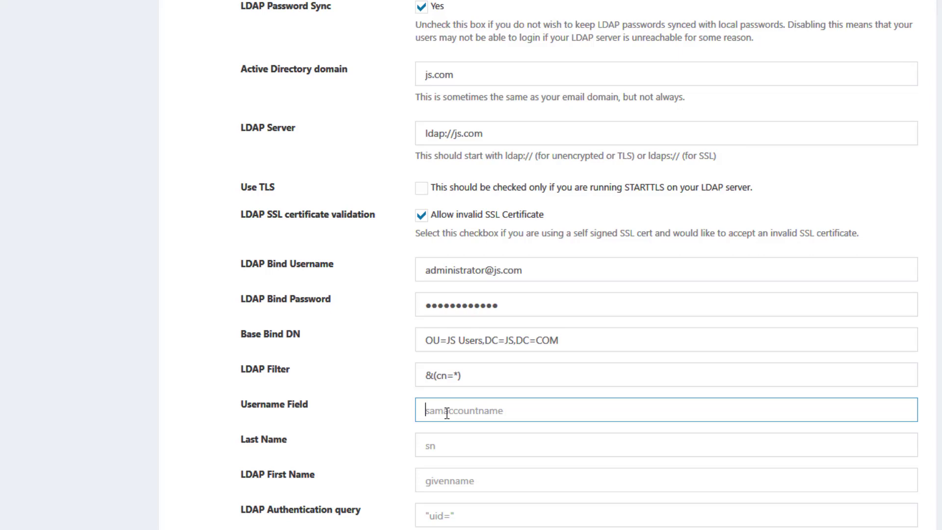
{"action": "type", "text": "samaccountname"}
{"action": "left_click", "coordinate": [450, 441]}
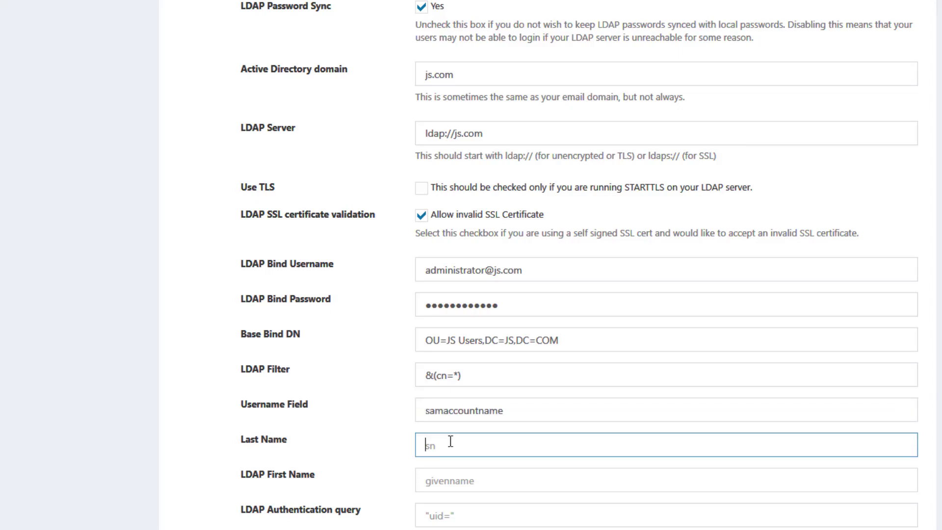
{"action": "type", "text": "sn"}
{"action": "left_click", "coordinate": [443, 480]}
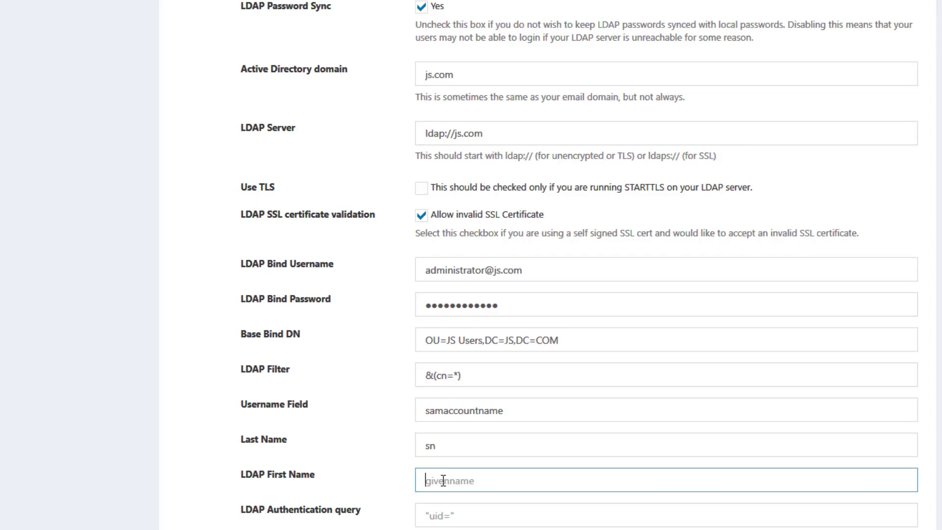
{"action": "type", "text": "givenname"}
Set the authentication query to samaccountname= and LDAP Version to 3.
{"action": "key", "text": "Tab"}
{"action": "scroll", "coordinate": [294, 466], "scroll_direction": "down", "scroll_amount": 4}
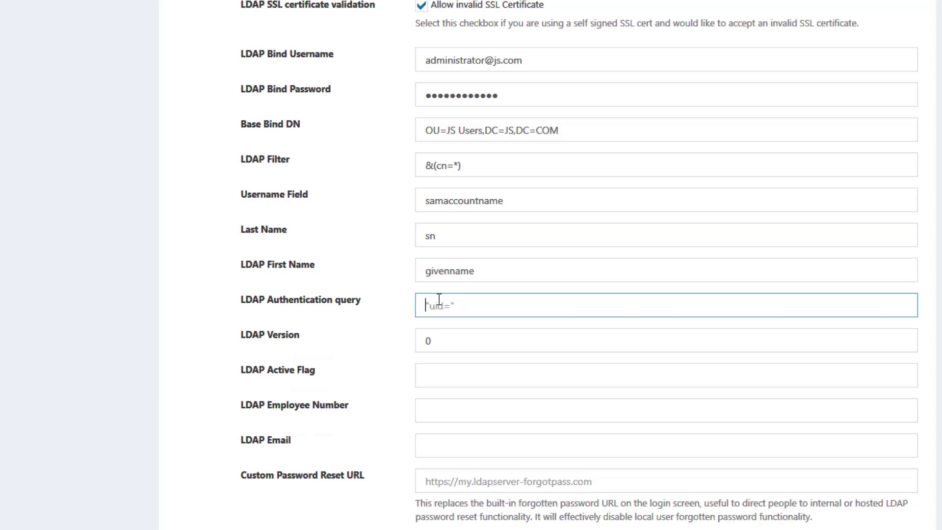
{"action": "type", "text": "samaccoun"}
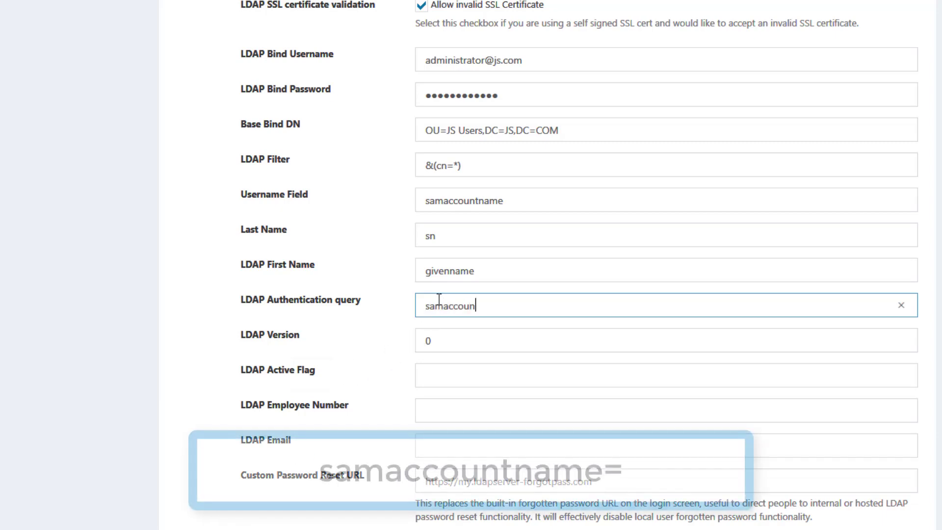
{"action": "type", "text": "tname="}
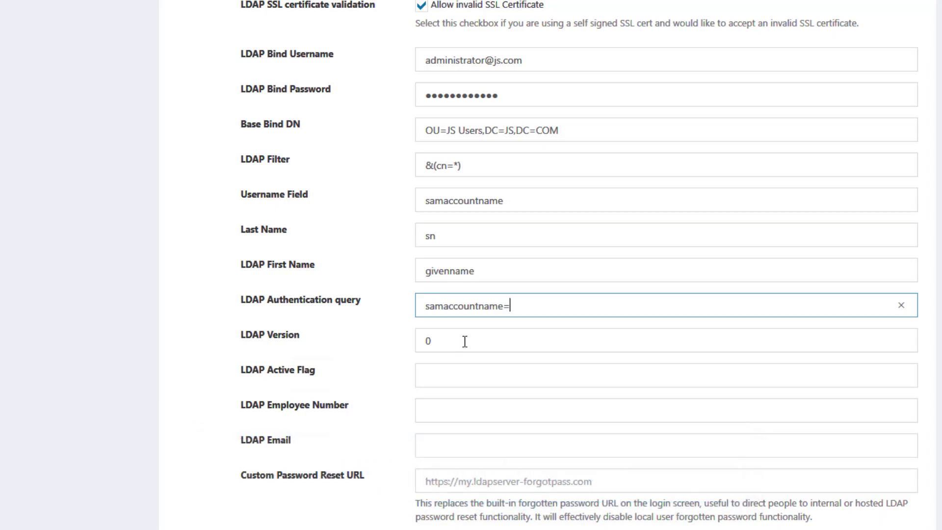
{"action": "left_click", "coordinate": [465, 341]}
{"action": "key", "text": "BackSpace"}
{"action": "type", "text": "3"}
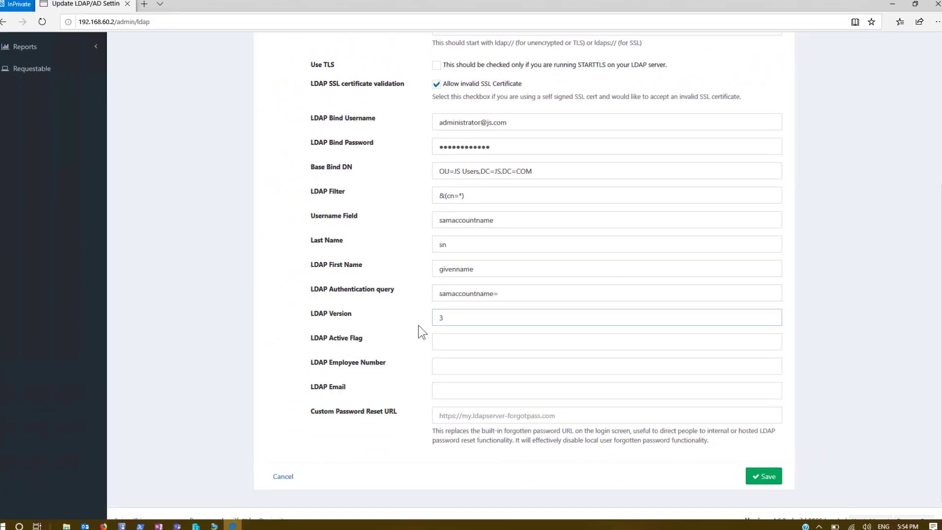
{"action": "left_click", "coordinate": [395, 350]}
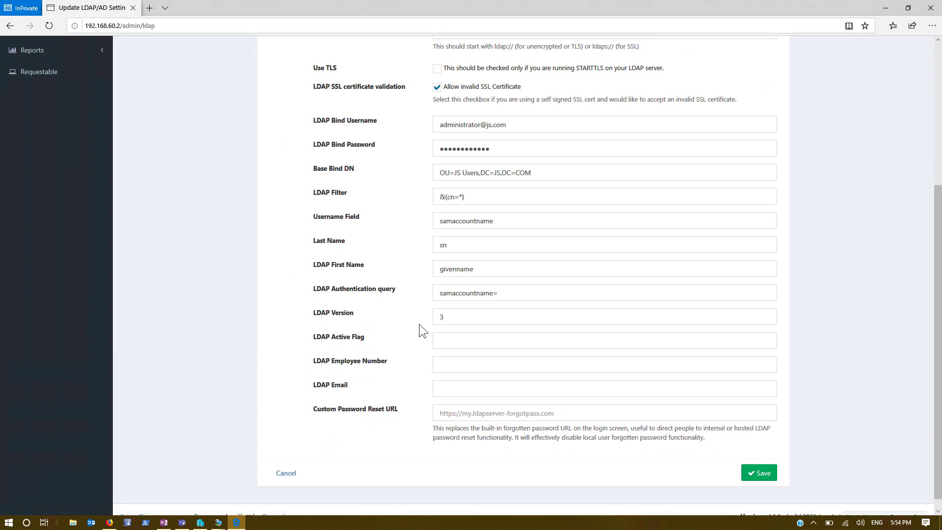
{"action": "left_click", "coordinate": [759, 472]}
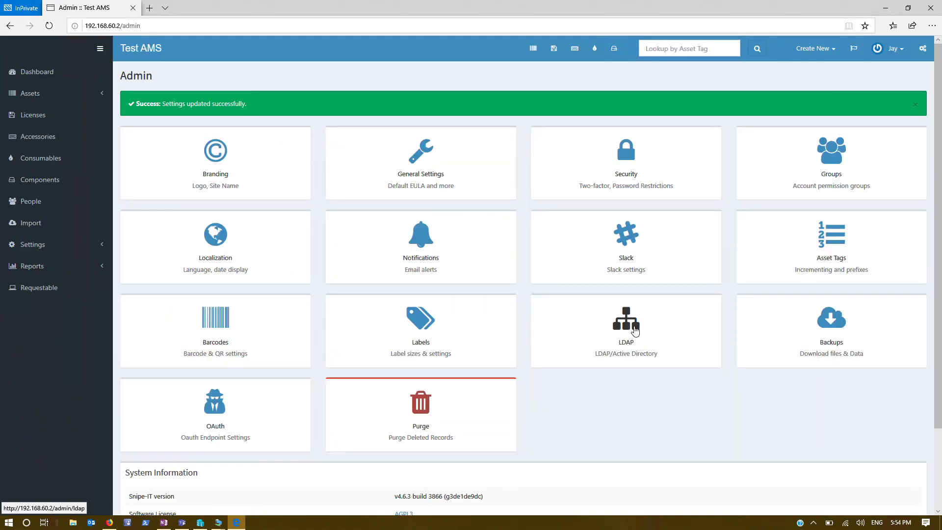
{"action": "left_click", "coordinate": [634, 328]}
{"action": "scroll", "coordinate": [634, 326], "scroll_direction": "down", "scroll_amount": 4}
{"action": "scroll", "coordinate": [634, 326], "scroll_direction": "down", "scroll_amount": 1}
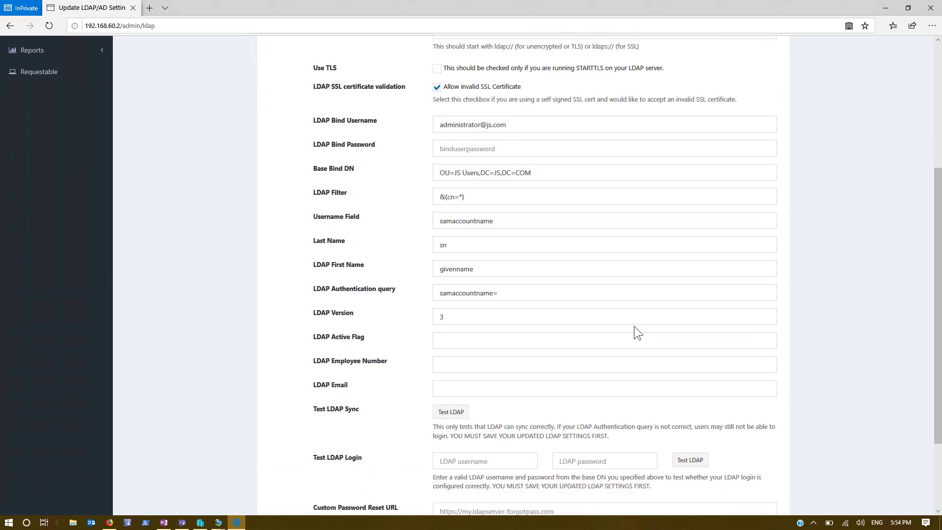
{"action": "left_click", "coordinate": [454, 412]}
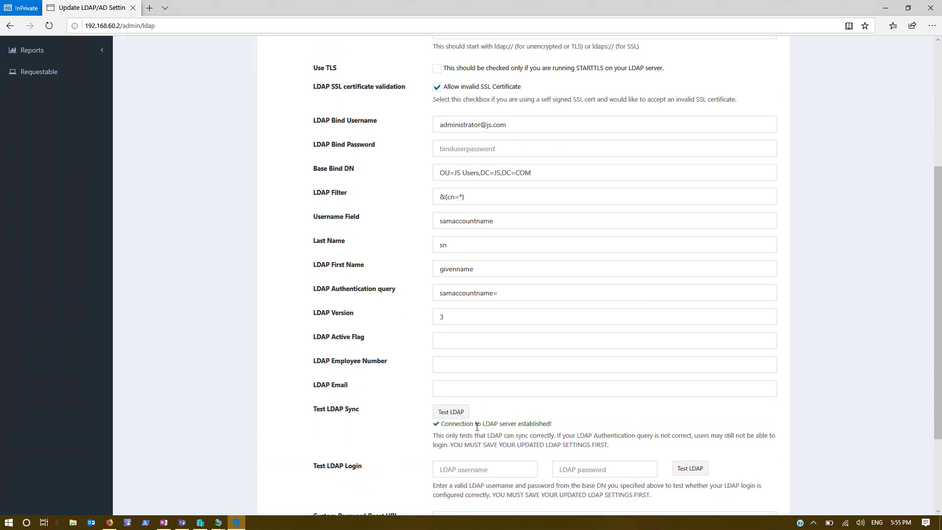
{"action": "scroll", "coordinate": [416, 375], "scroll_direction": "down", "scroll_amount": 3}
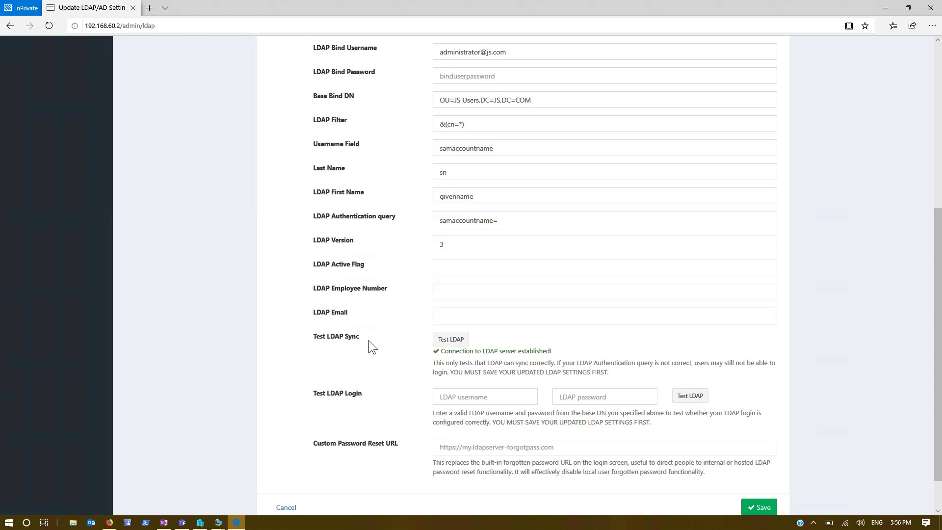
Test LDAP login with an AD user's username and password, confirming successful authentication.
{"action": "left_click", "coordinate": [460, 397]}
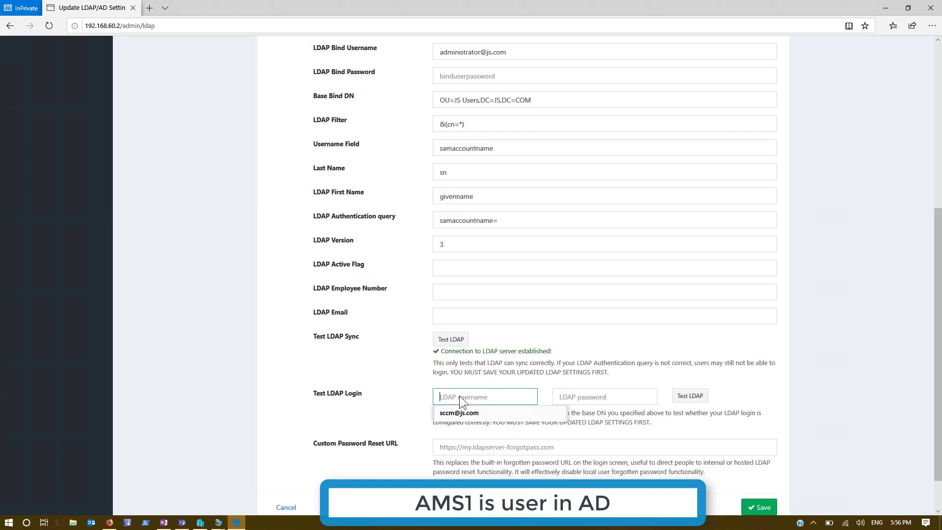
{"action": "type", "text": "ams1"}
{"action": "left_click", "coordinate": [590, 398]}
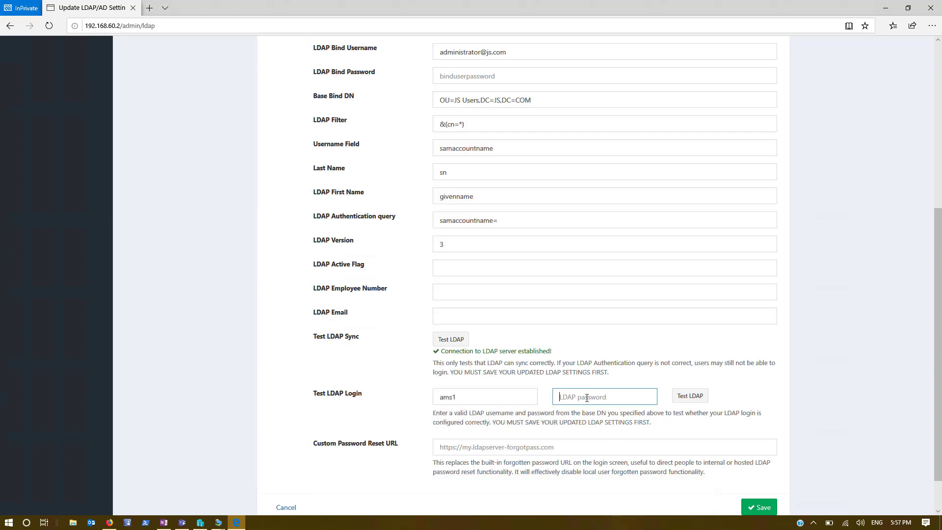
{"action": "type", "text": "************"}
{"action": "left_click", "coordinate": [696, 399]}
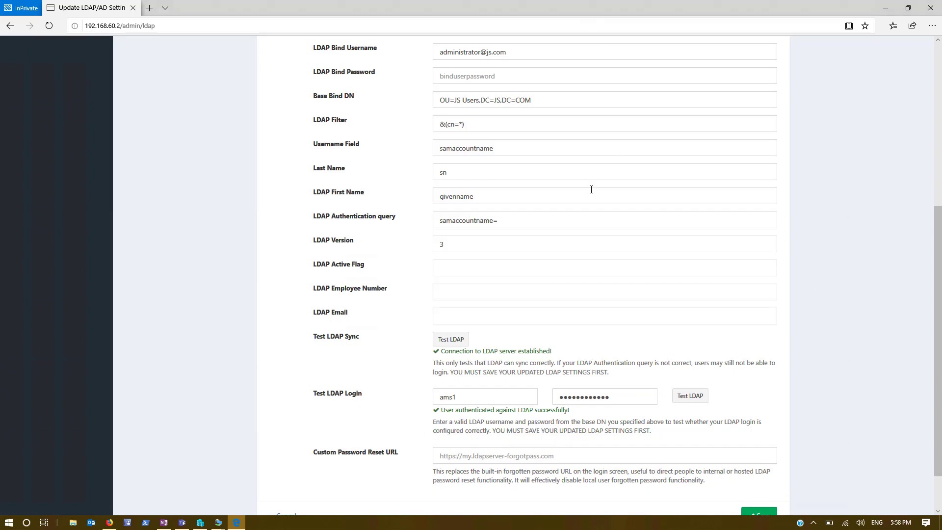
{"action": "scroll", "coordinate": [375, 422], "scroll_direction": "down", "scroll_amount": 2}
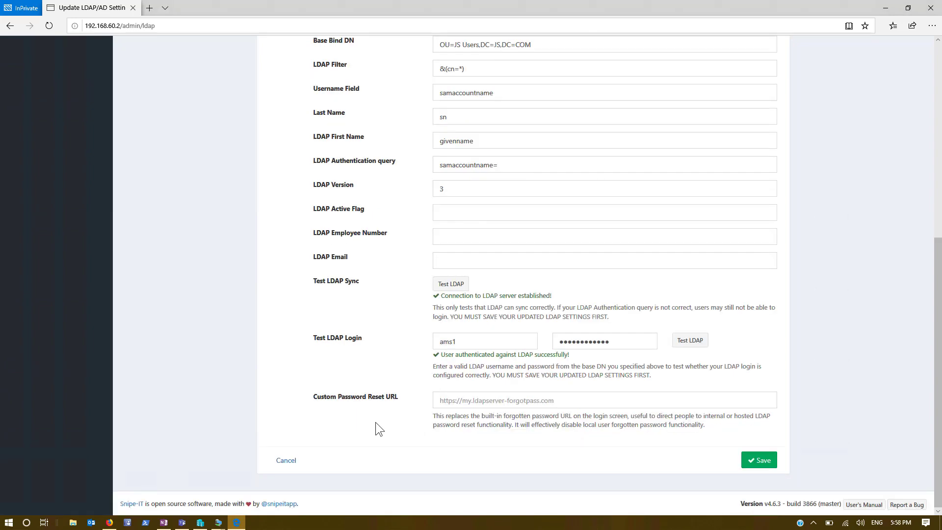
{"action": "scroll", "coordinate": [375, 422], "scroll_direction": "up", "scroll_amount": 10}
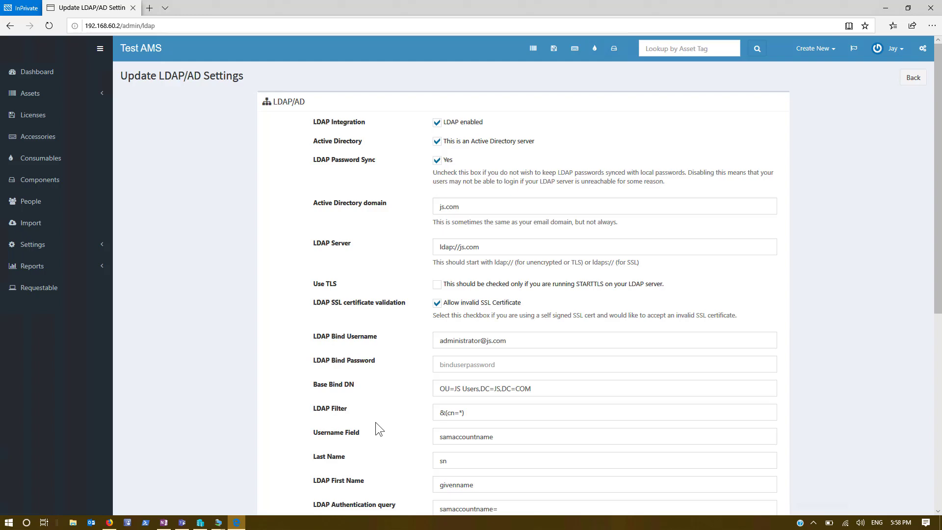
{"action": "scroll", "coordinate": [375, 422], "scroll_direction": "down", "scroll_amount": 5}
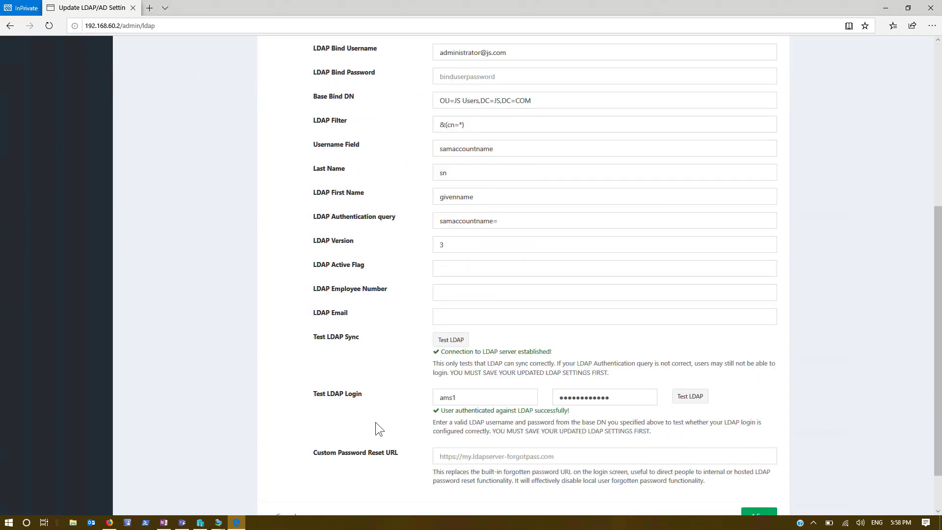
{"action": "scroll", "coordinate": [316, 393], "scroll_direction": "up", "scroll_amount": 5}
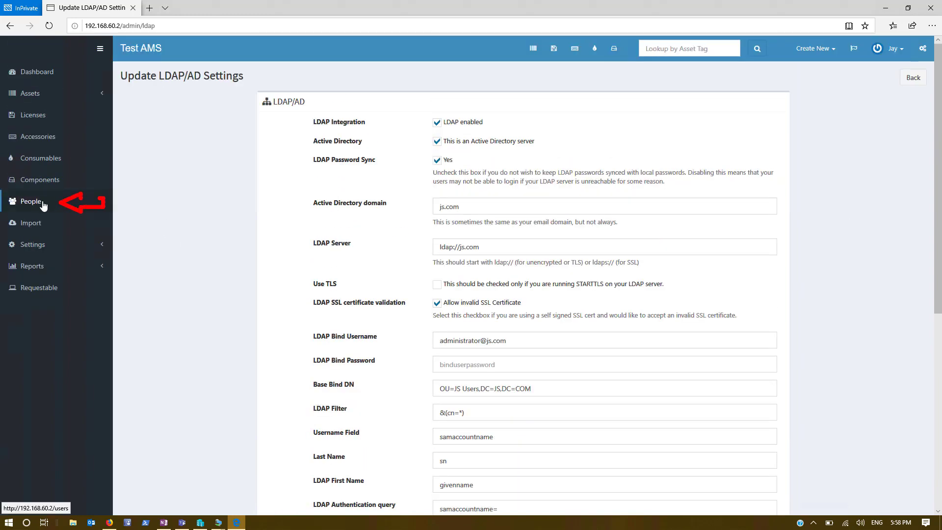
From People, run LDAP Sync to import five directory users, then return to the sync page.
{"action": "left_click", "coordinate": [43, 205]}
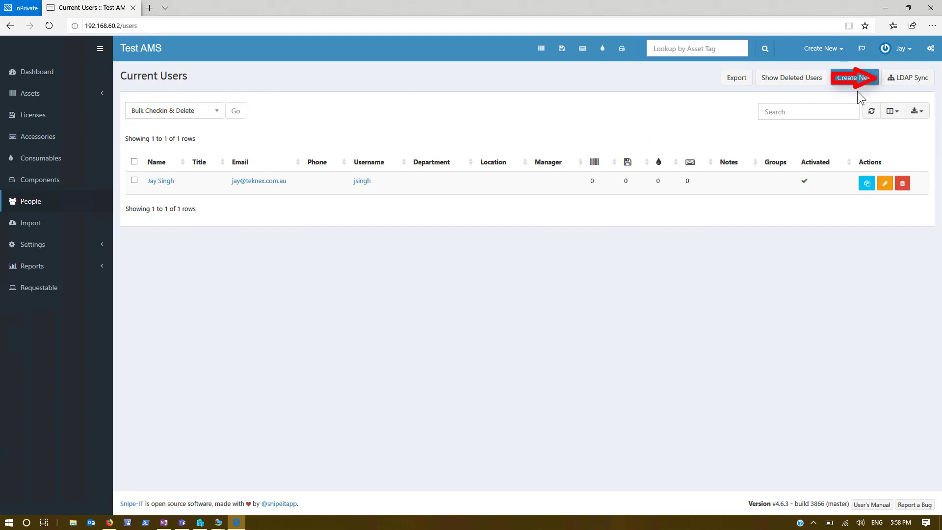
{"action": "left_click", "coordinate": [907, 77]}
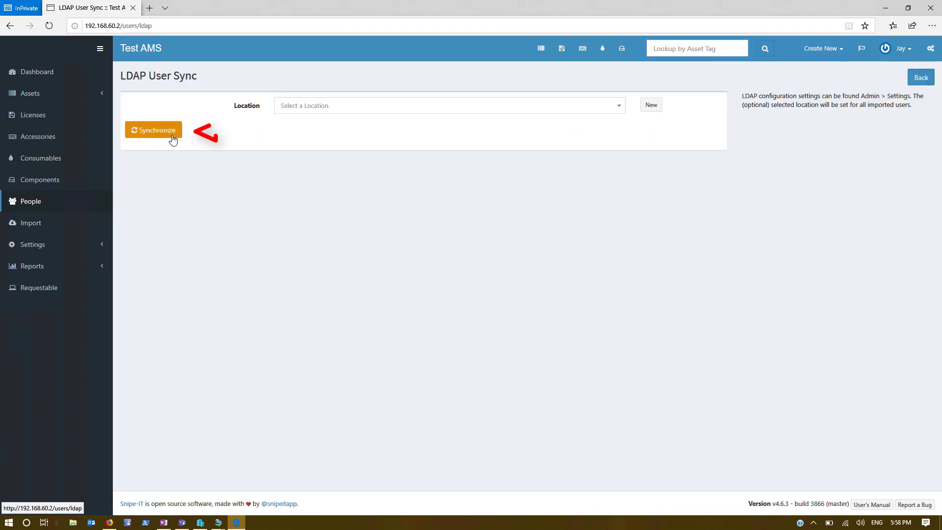
{"action": "left_click", "coordinate": [153, 129]}
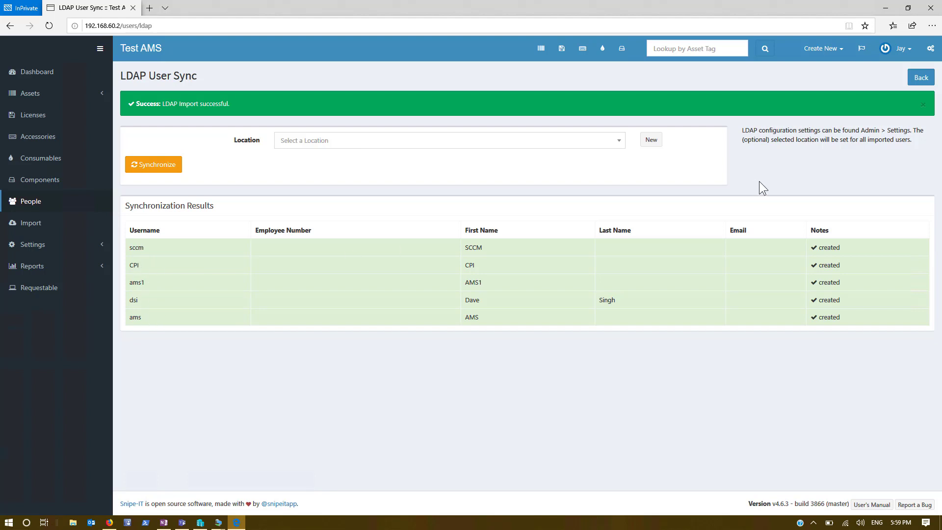
{"action": "left_click", "coordinate": [924, 79]}
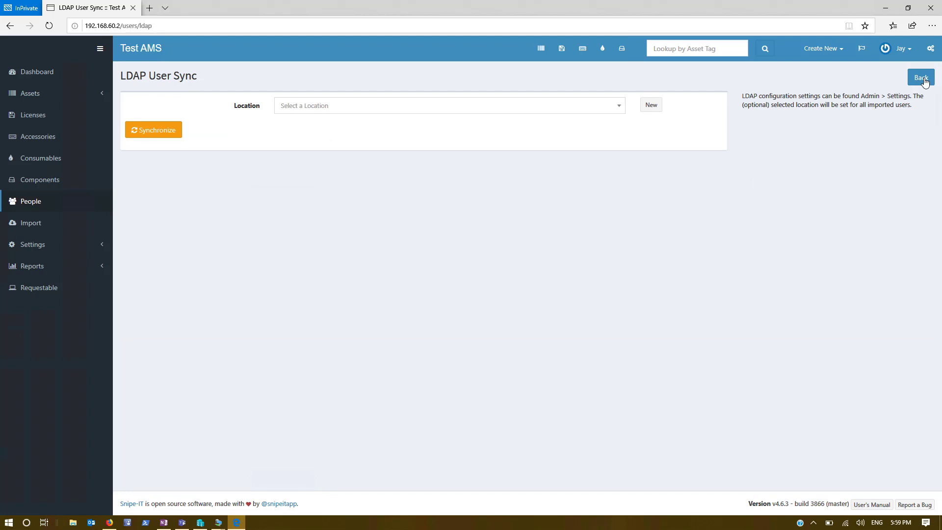
Log out of the admin account and sign in with an AD user's username and pasted password.
{"action": "left_click", "coordinate": [899, 49]}
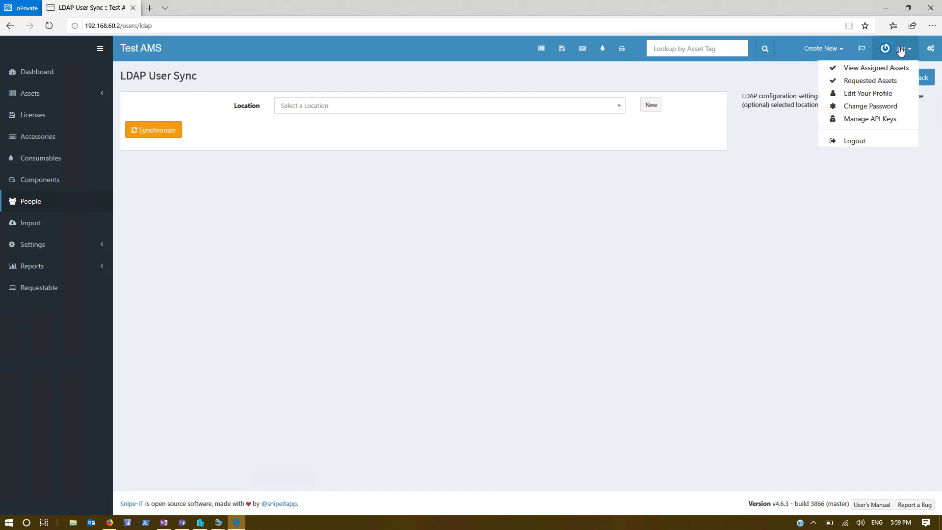
{"action": "left_click", "coordinate": [856, 142]}
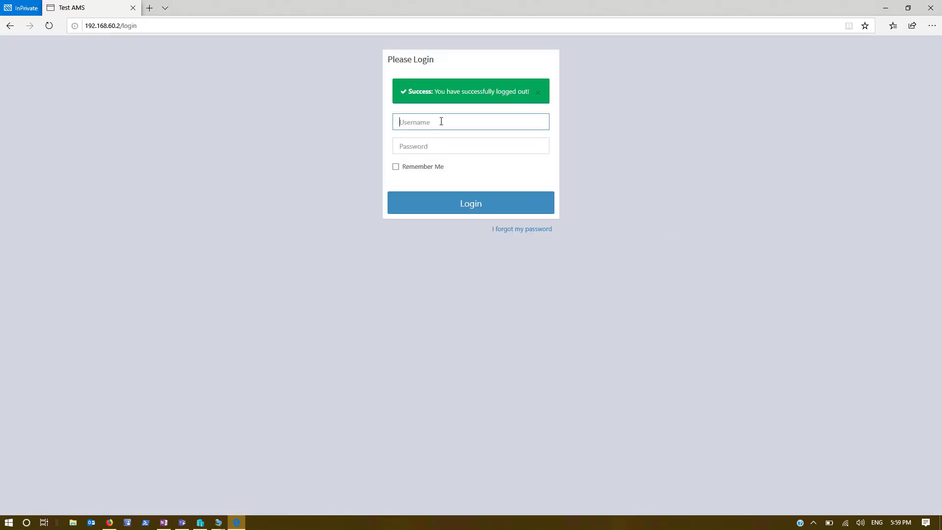
{"action": "type", "text": "ams1"}
{"action": "key", "text": "Tab"}
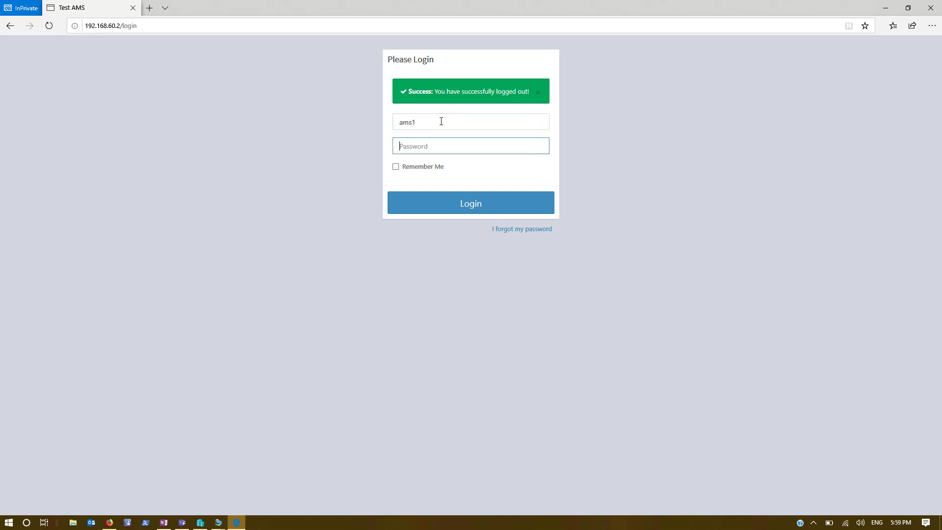
{"action": "key", "text": "ctrl+v"}
{"action": "key", "text": "Return"}
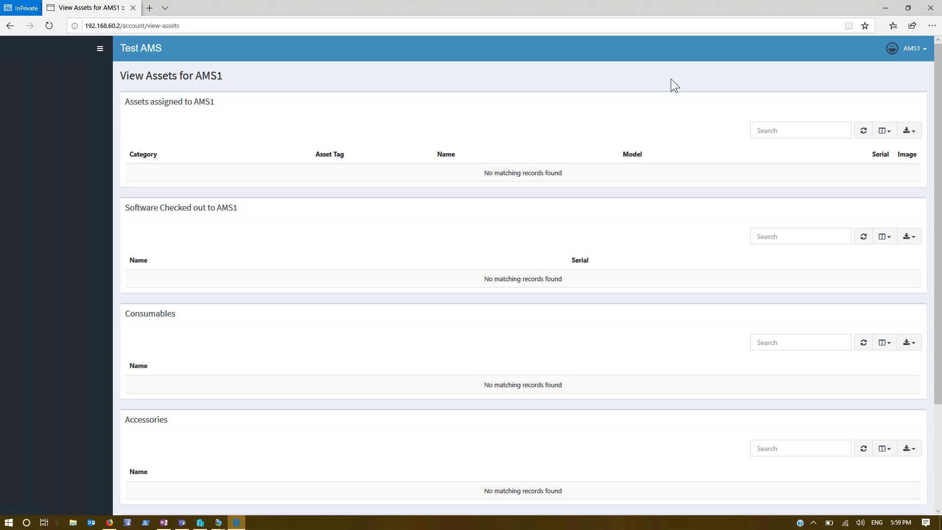
Log out the first AD user, sign in as a second AD user, then log that user out.
{"action": "left_click", "coordinate": [906, 48]}
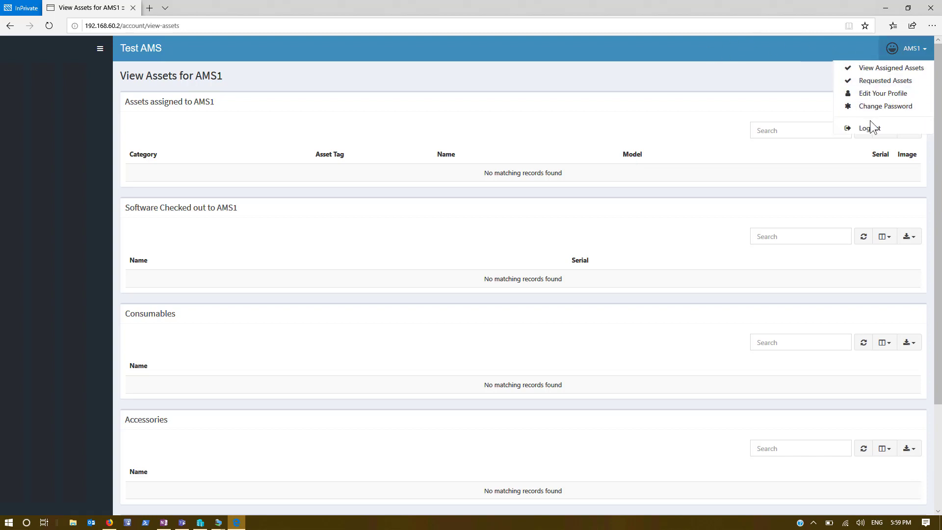
{"action": "left_click", "coordinate": [871, 126]}
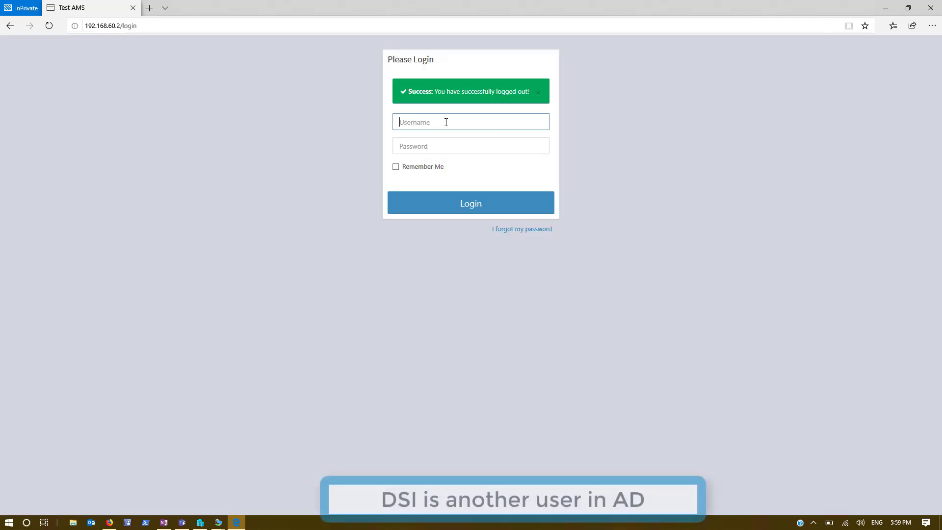
{"action": "type", "text": "dsi"}
{"action": "key", "text": "Tab"}
{"action": "type", "text": "**********"}
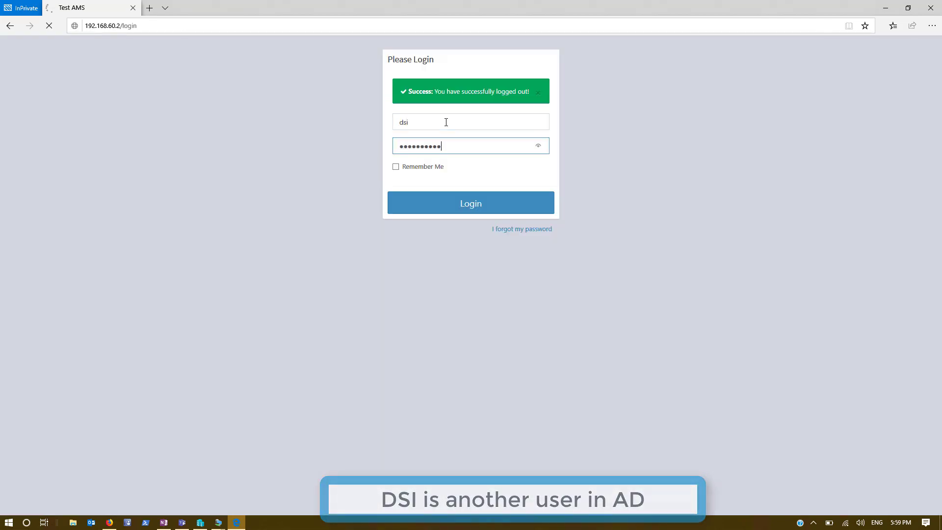
{"action": "key", "text": "Return"}
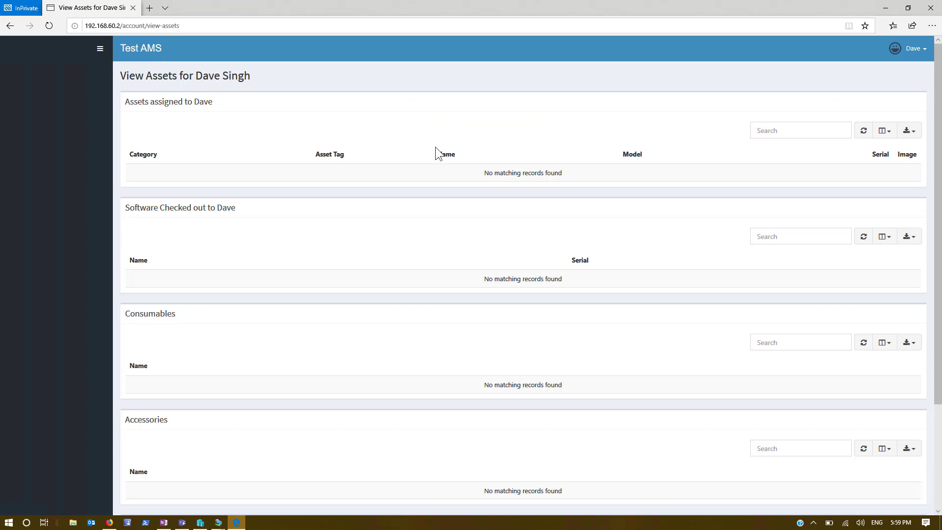
{"action": "left_click", "coordinate": [912, 49]}
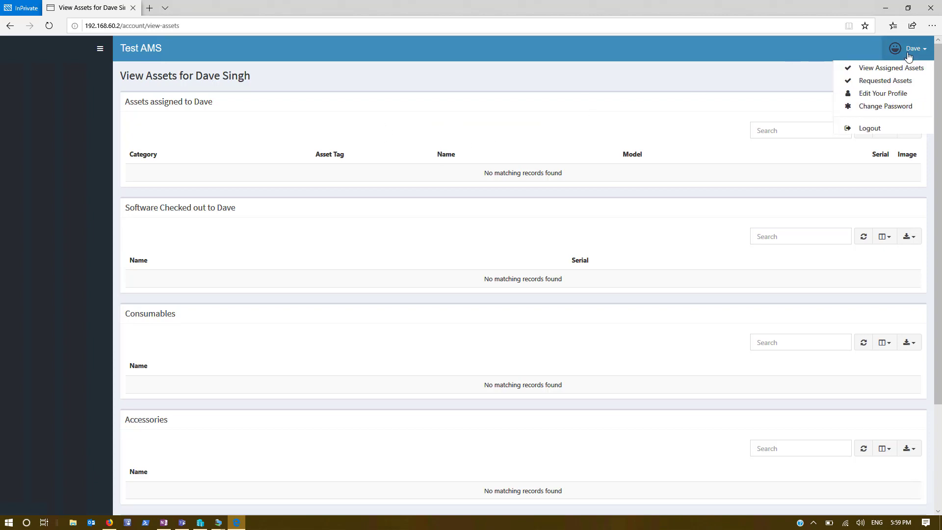
{"action": "left_click", "coordinate": [878, 126]}
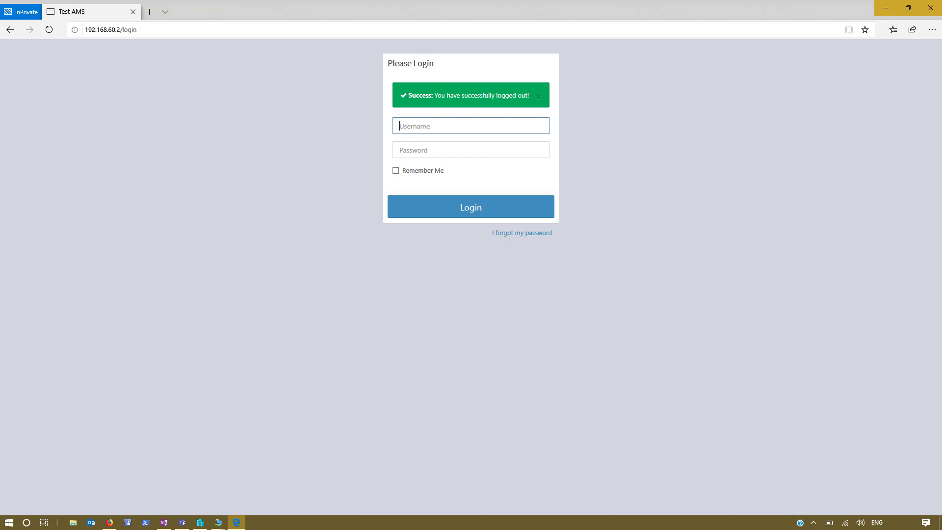